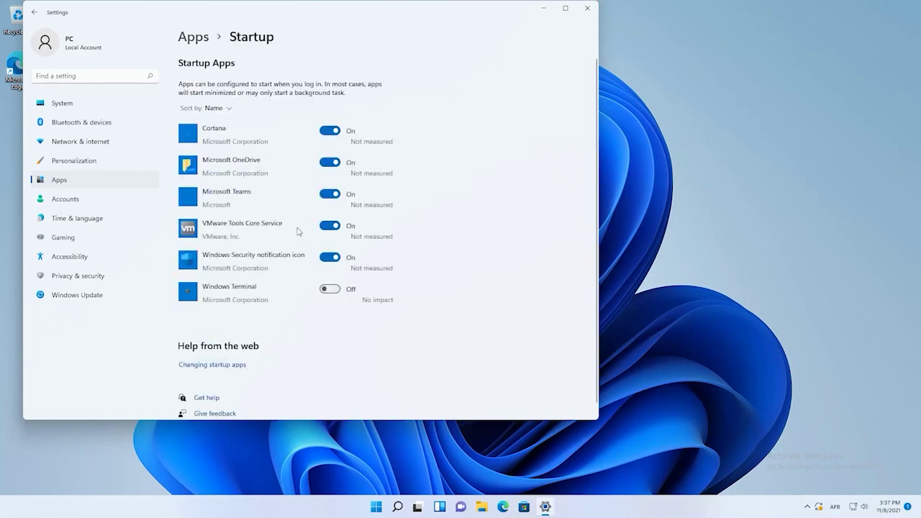
# - Turn off Microsoft OneDrive and Microsoft Teams in the list of startup apps
pyautogui.click(335, 164)
pyautogui.click(334, 197)
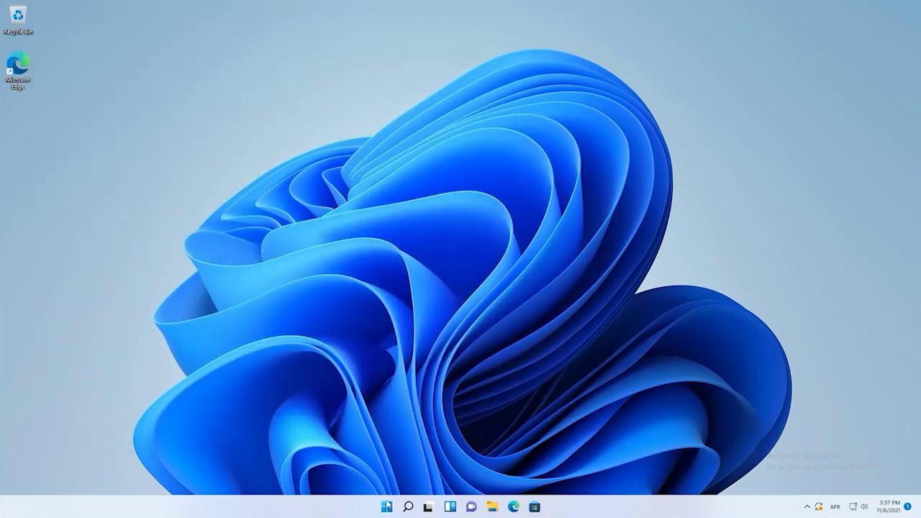
# - Switch to Task Manager in its detailed view and disable Cortana as a startup app
pyautogui.rightClick(388, 506)
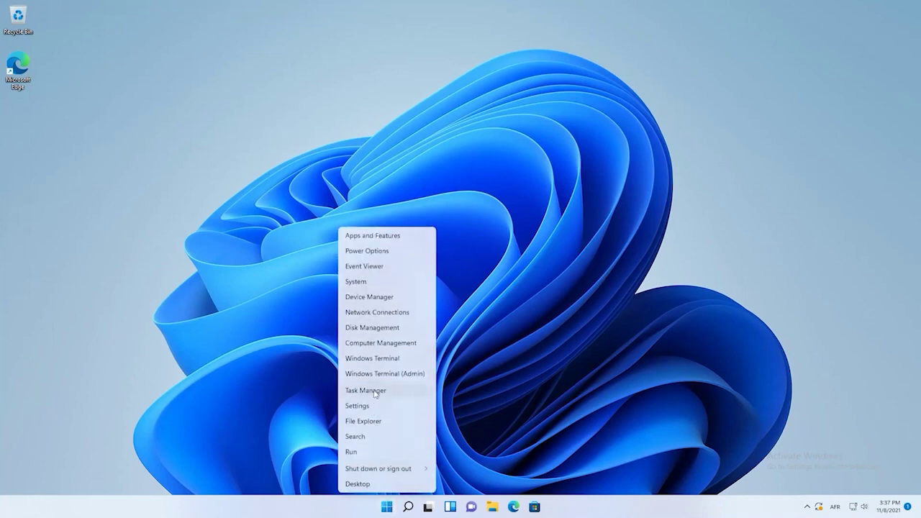
pyautogui.click(374, 392)
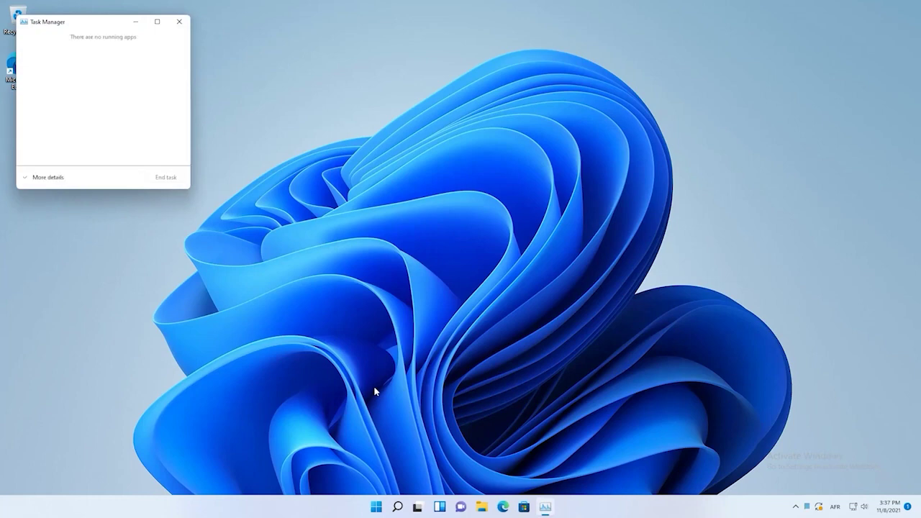
pyautogui.click(48, 177)
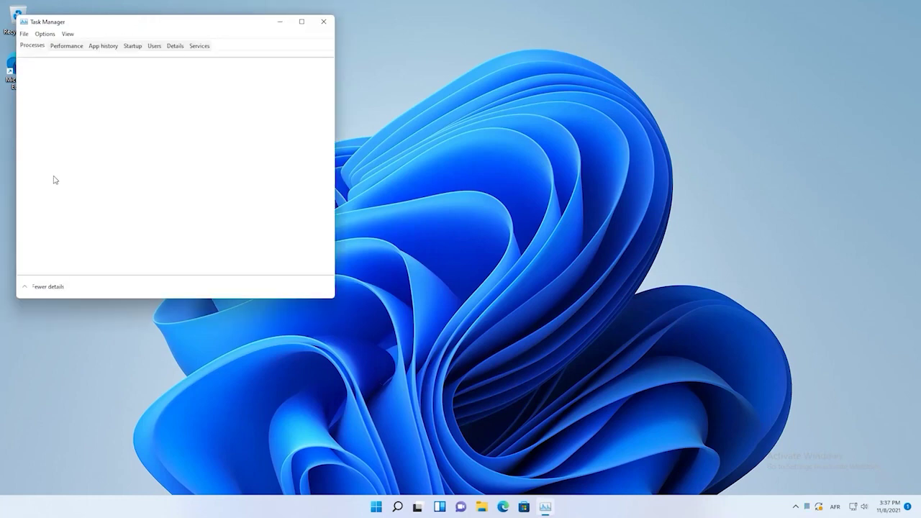
pyautogui.click(133, 47)
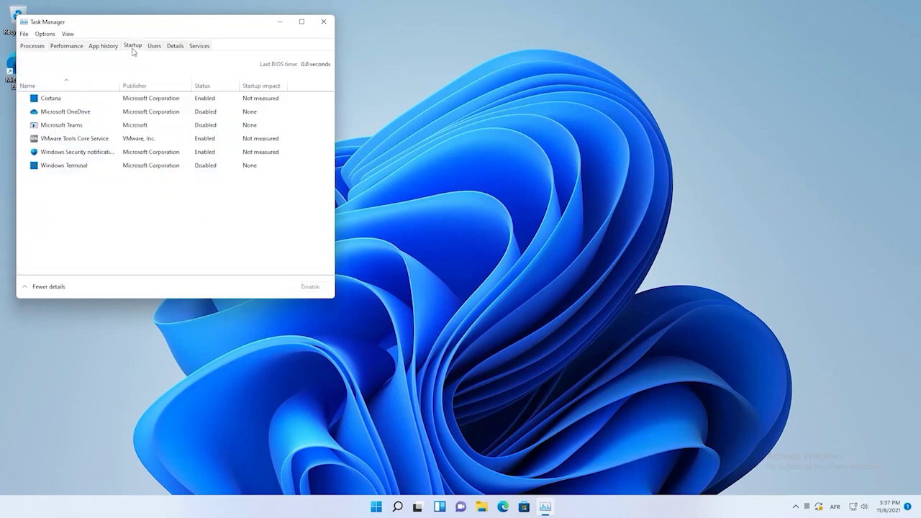
pyautogui.click(144, 100)
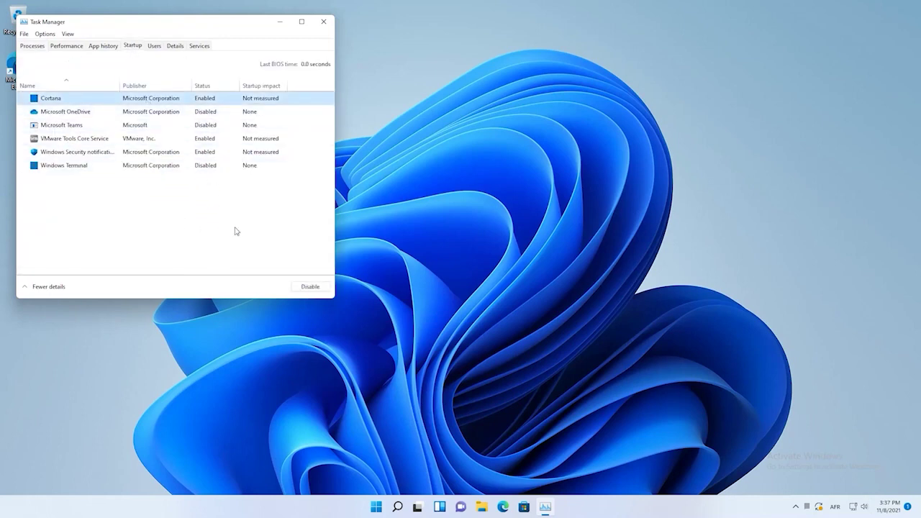
pyautogui.click(309, 287)
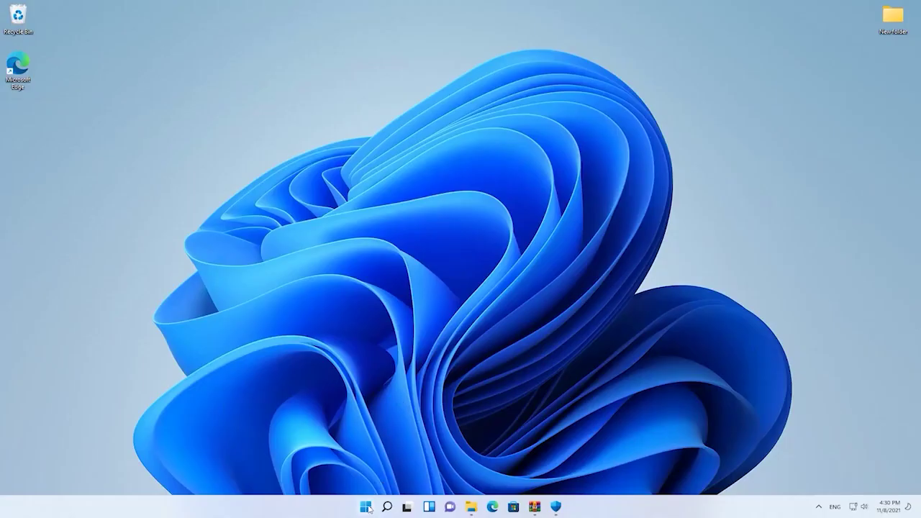
# - Turn off transparency effects in the Personalization color settings
pyautogui.click(367, 507)
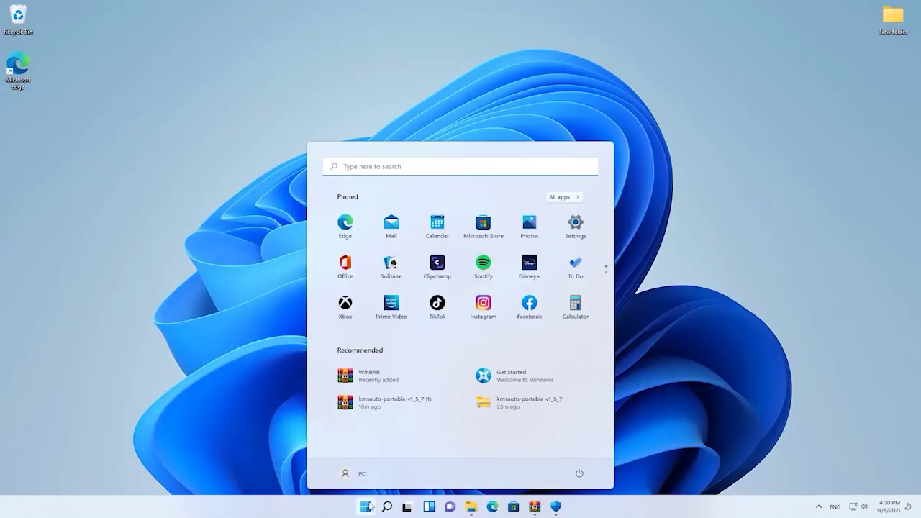
pyautogui.click(574, 228)
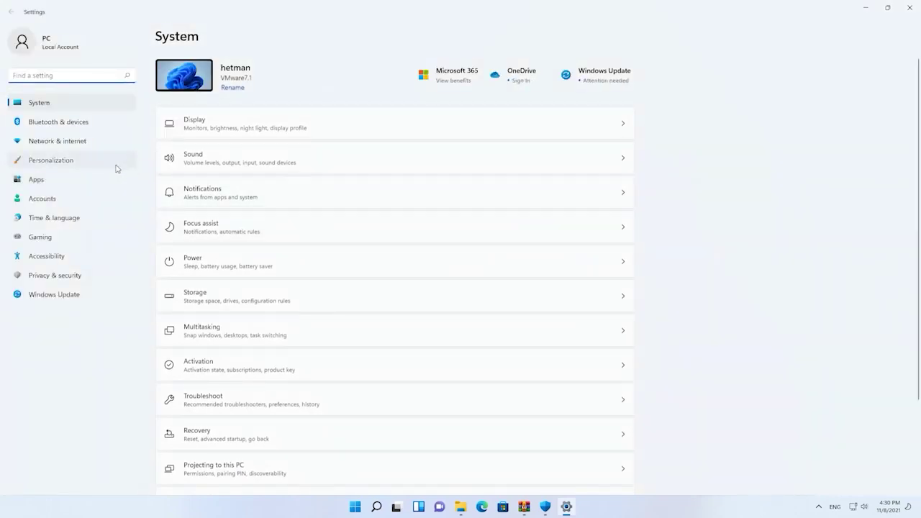
pyautogui.click(116, 168)
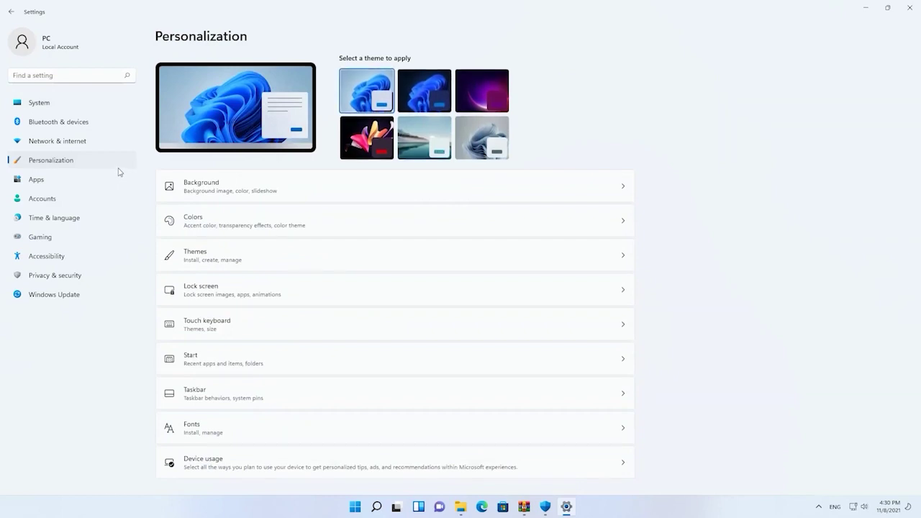
pyautogui.click(352, 226)
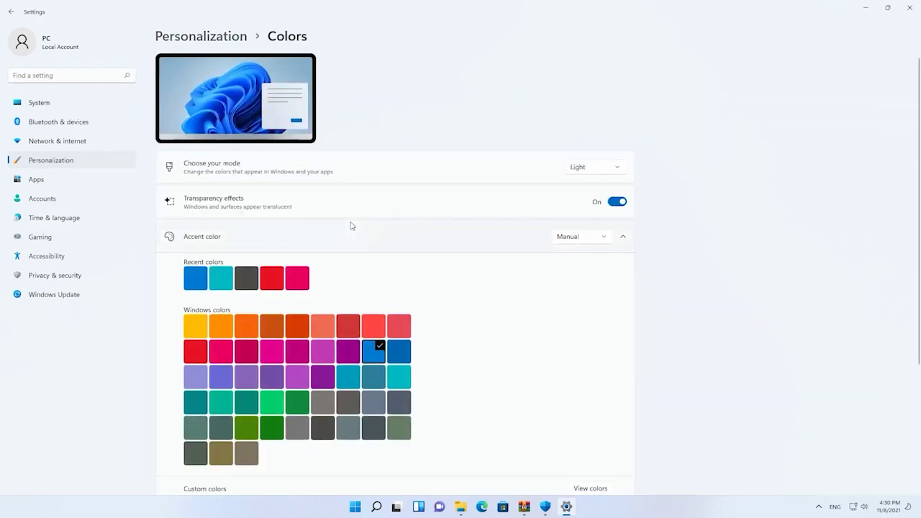
pyautogui.click(617, 202)
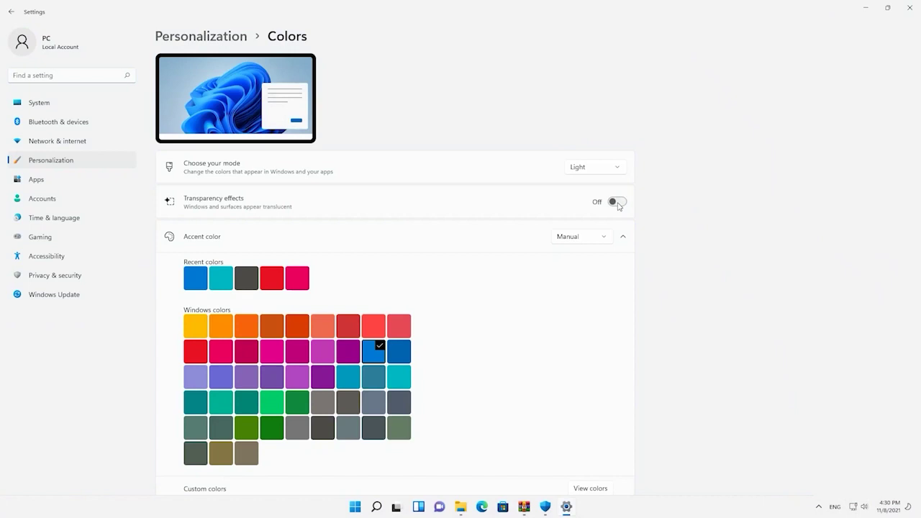
# - Turn off animation effects in the Accessibility visual effects settings
pyautogui.click(50, 258)
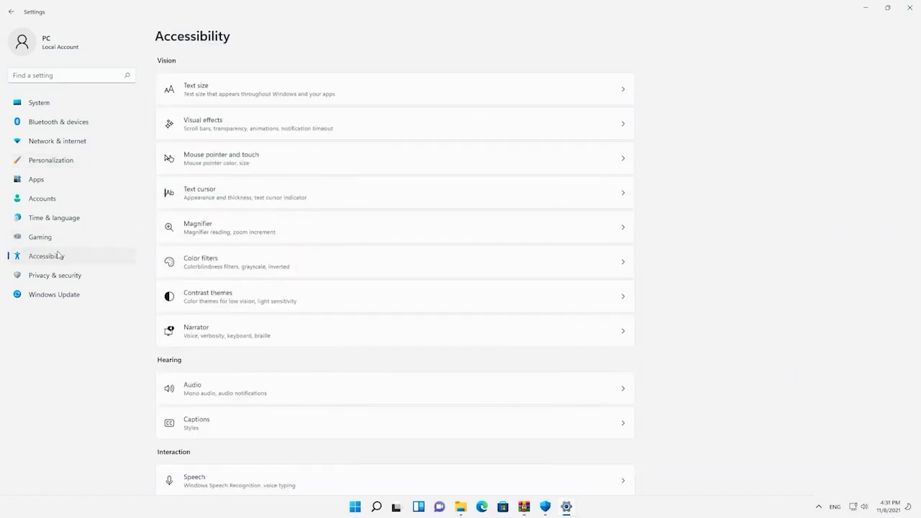
pyautogui.click(235, 123)
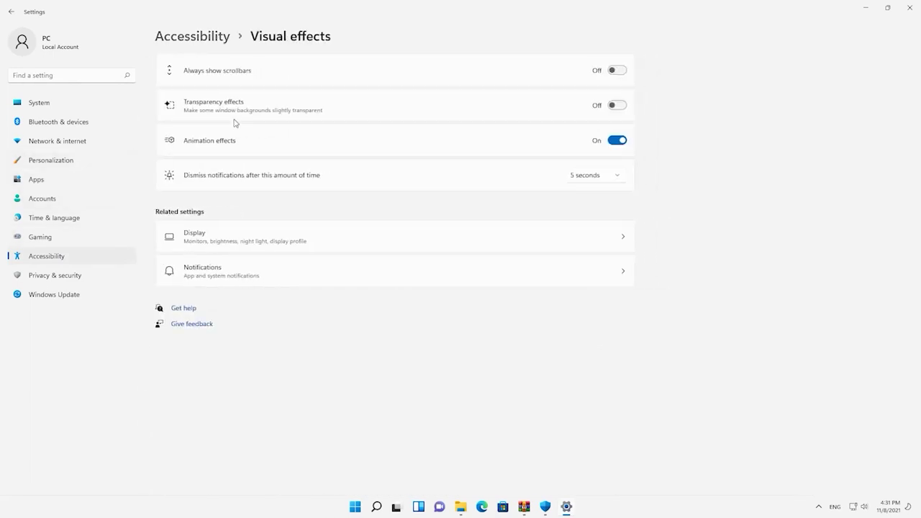
pyautogui.click(620, 141)
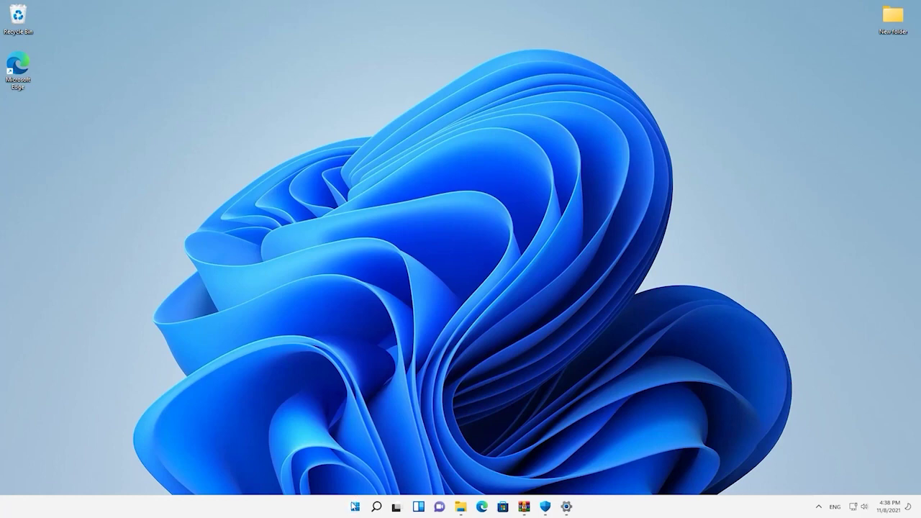
# - Set the visual effects in the advanced system performance options to Adjust for best performance and accept the change
pyautogui.click(354, 507)
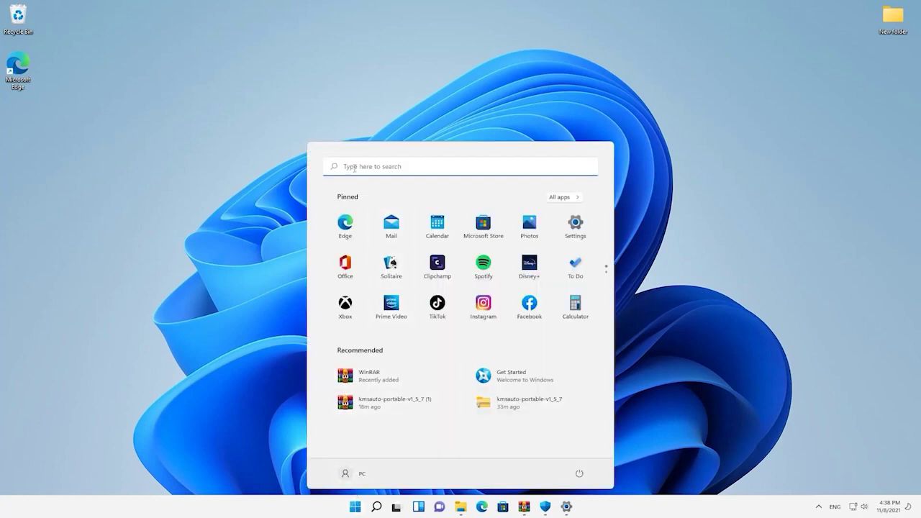
pyautogui.write('vi')
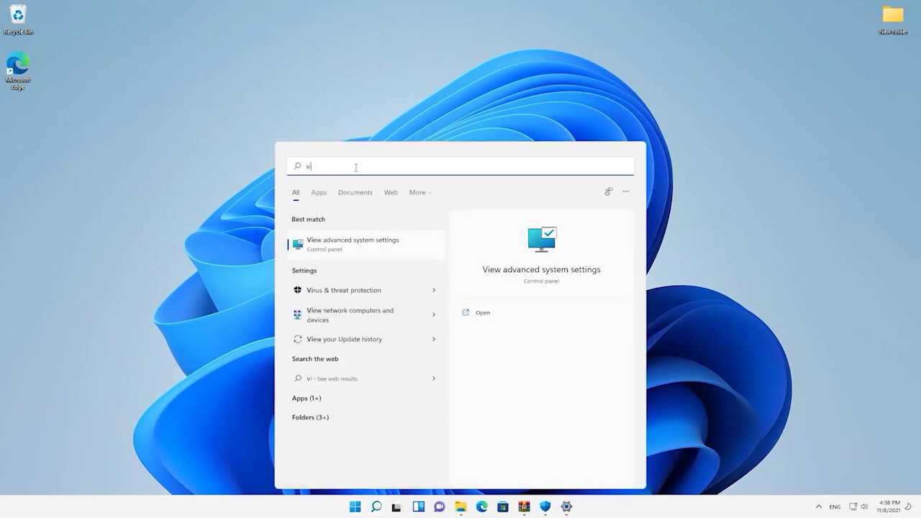
pyautogui.click(372, 249)
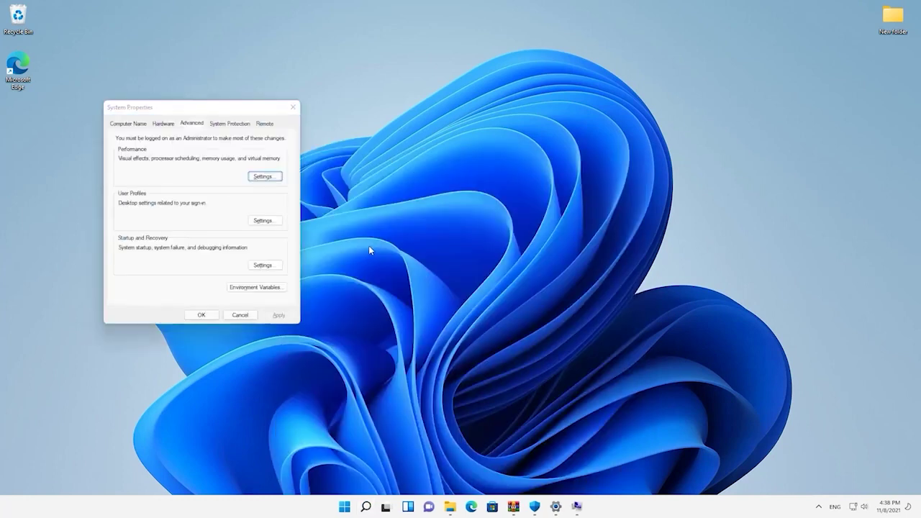
pyautogui.click(265, 176)
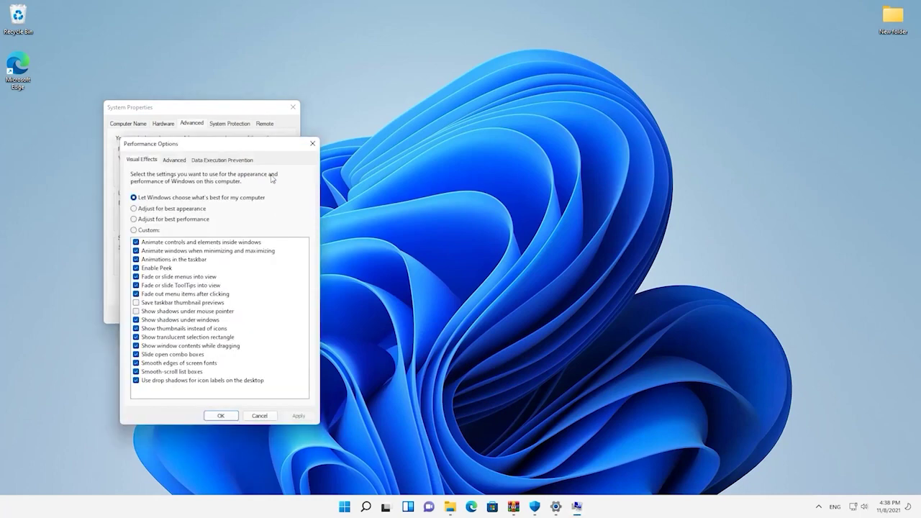
pyautogui.click(159, 222)
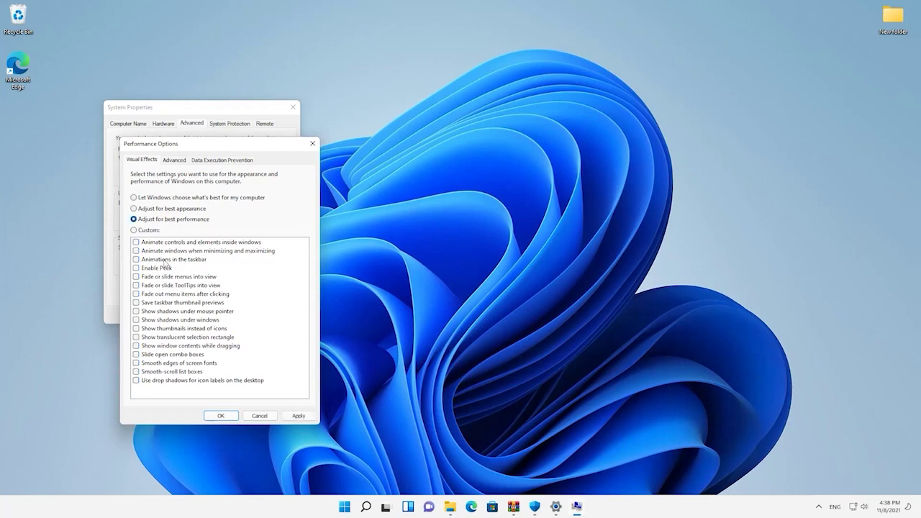
pyautogui.click(223, 416)
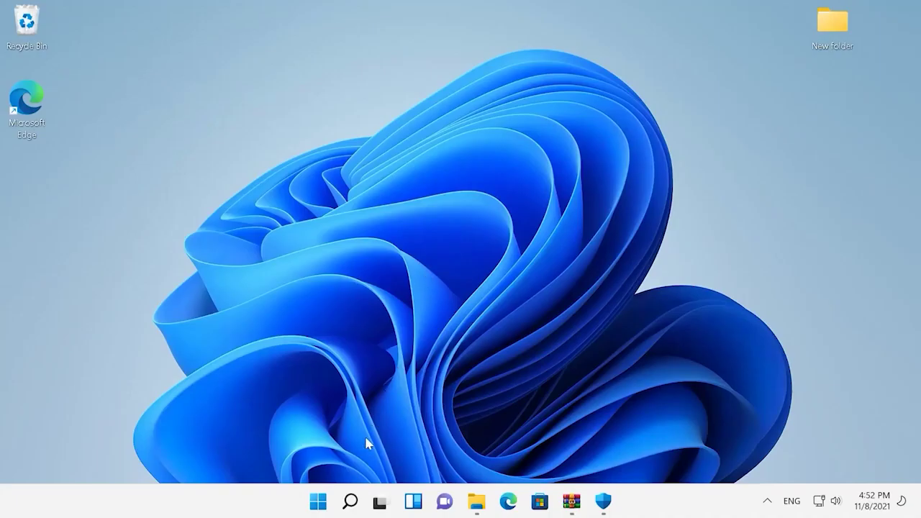
# - Open the Storage page of the System settings
pyautogui.click(318, 501)
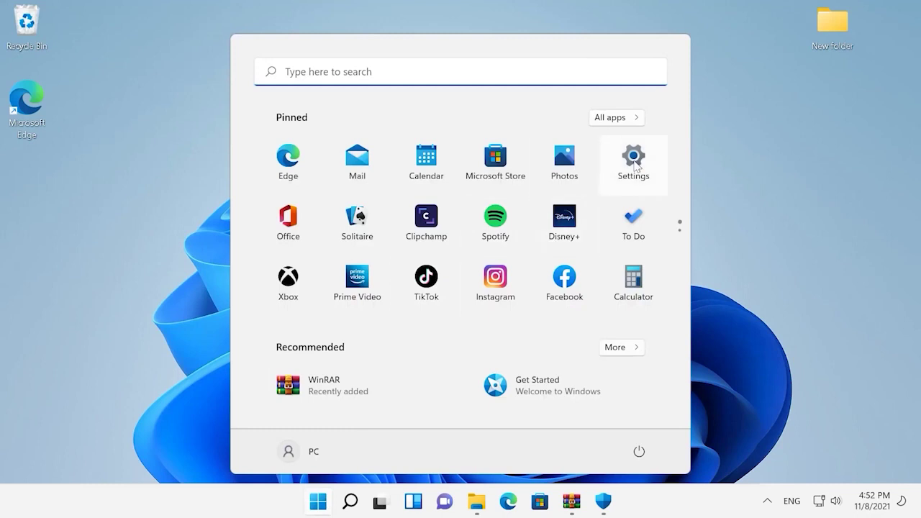
pyautogui.click(633, 164)
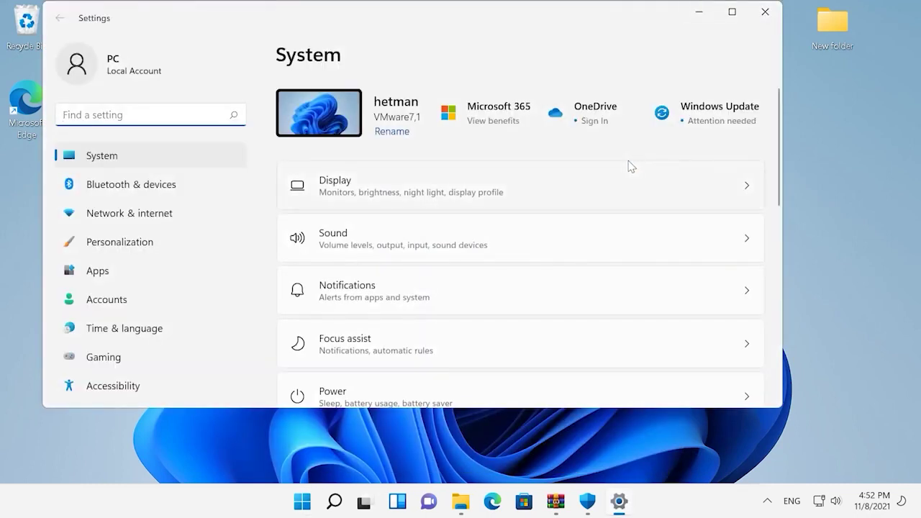
pyautogui.click(193, 154)
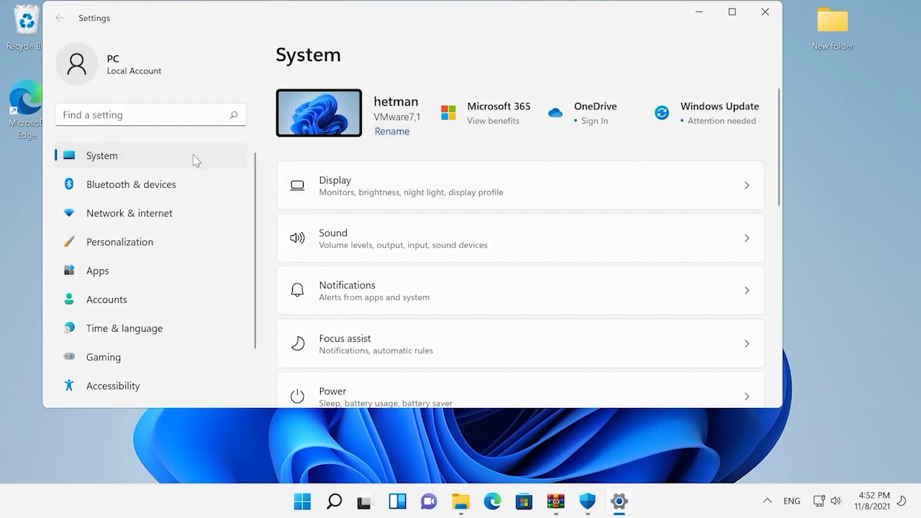
pyautogui.scroll(-2, 425, 261)
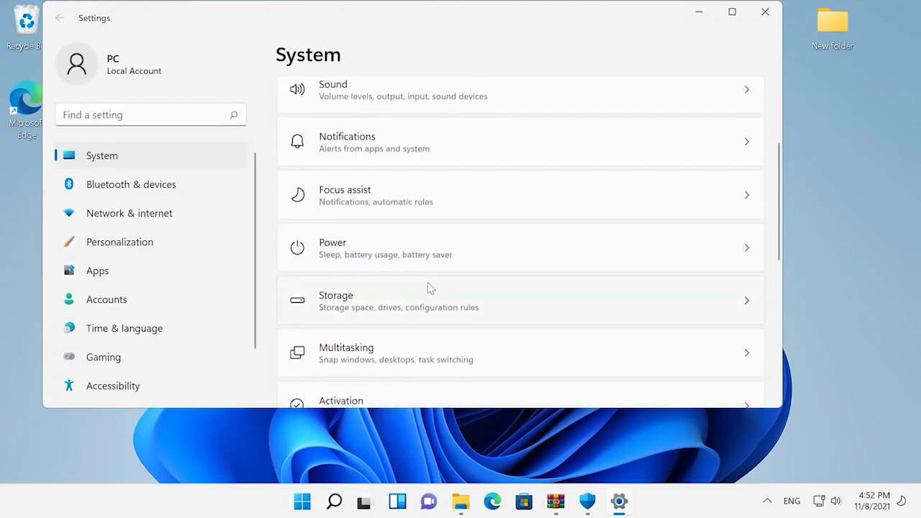
pyautogui.click(431, 297)
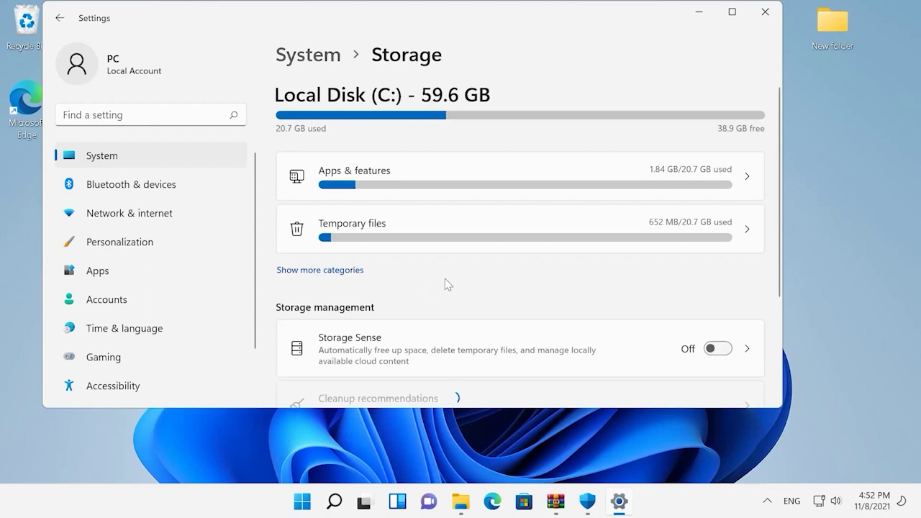
# - Open Optimize Drives from the advanced storage settings in a maximized window and optimize the C: drive
pyautogui.scroll(-1, 442, 280)
pyautogui.scroll(-1, 446, 278)
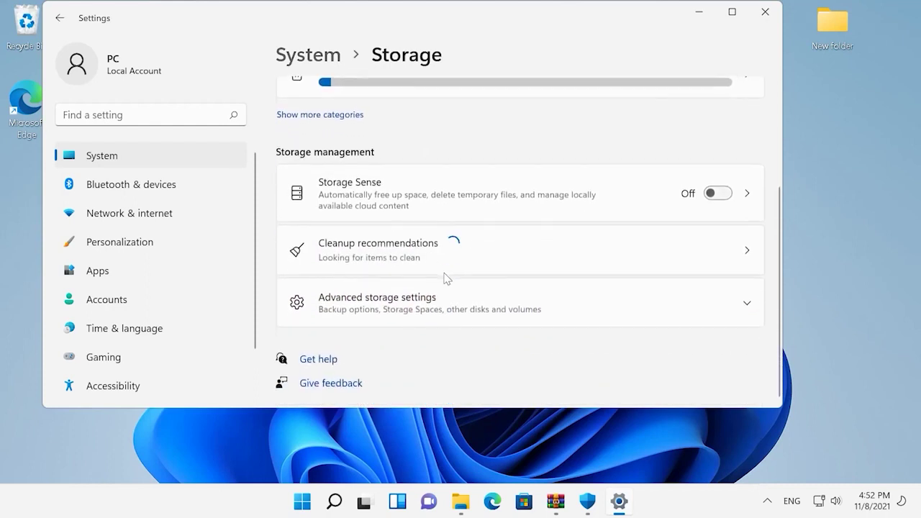
pyautogui.click(423, 303)
pyautogui.click(732, 11)
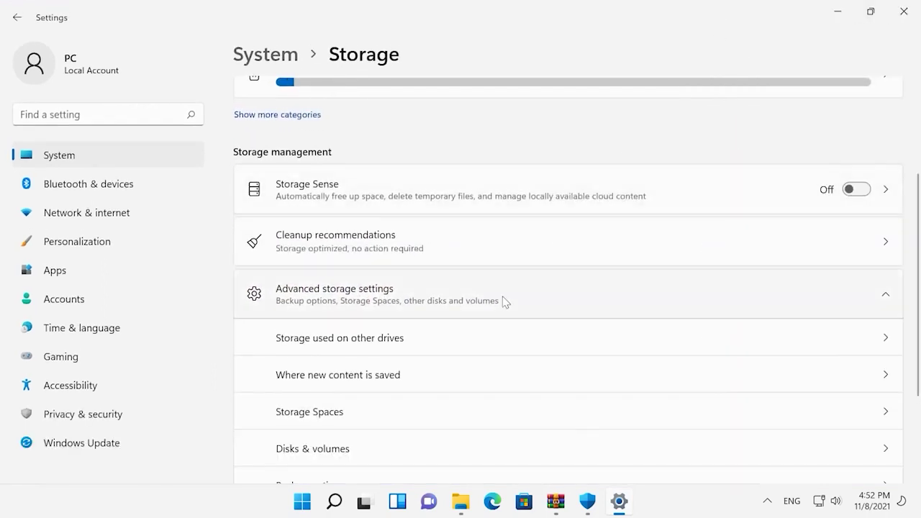
pyautogui.scroll(-3, 495, 305)
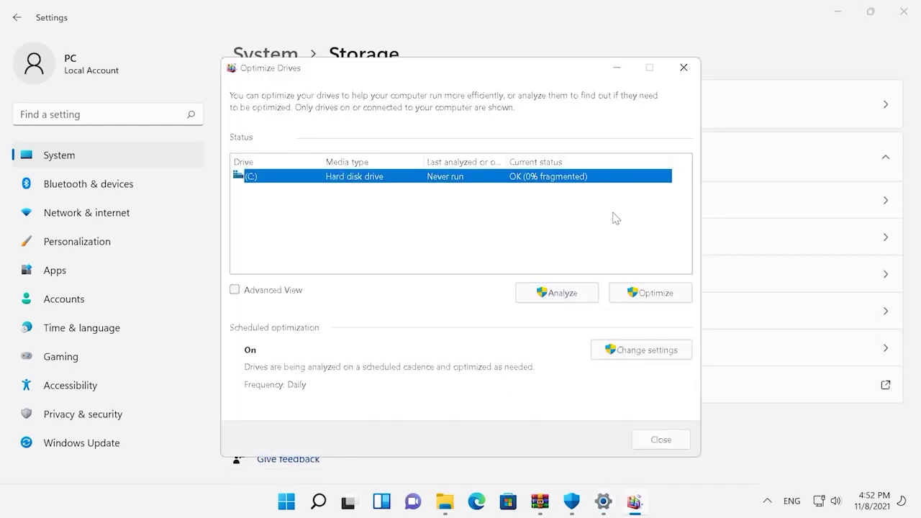
pyautogui.click(648, 294)
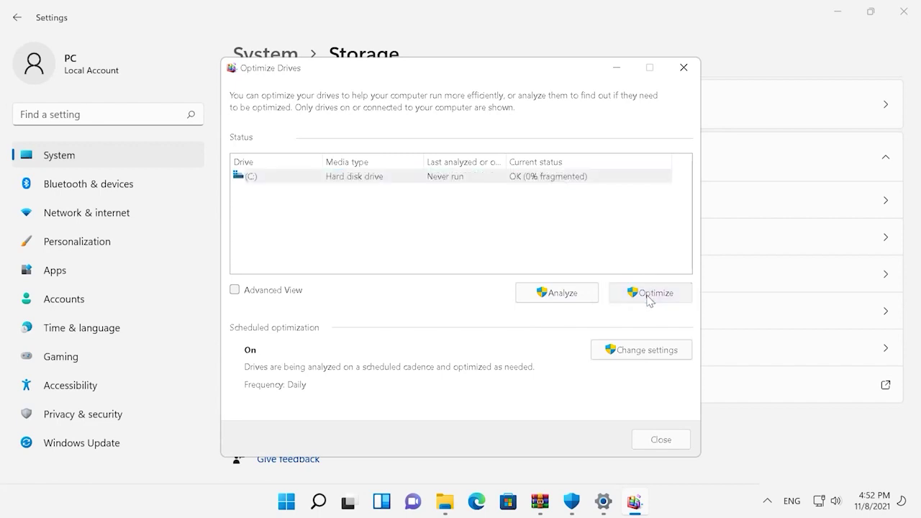
pyautogui.click(597, 185)
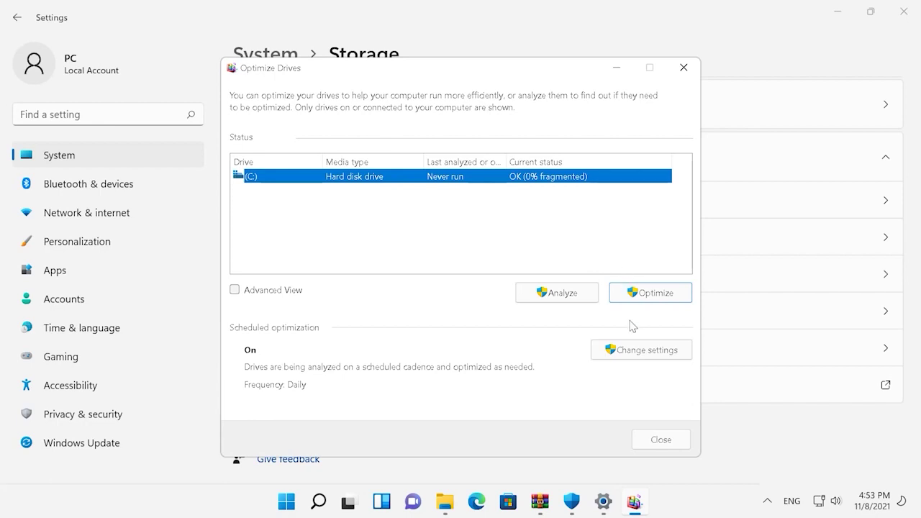
# - Set the scheduled drive optimization to run weekly and save the schedule
pyautogui.click(635, 351)
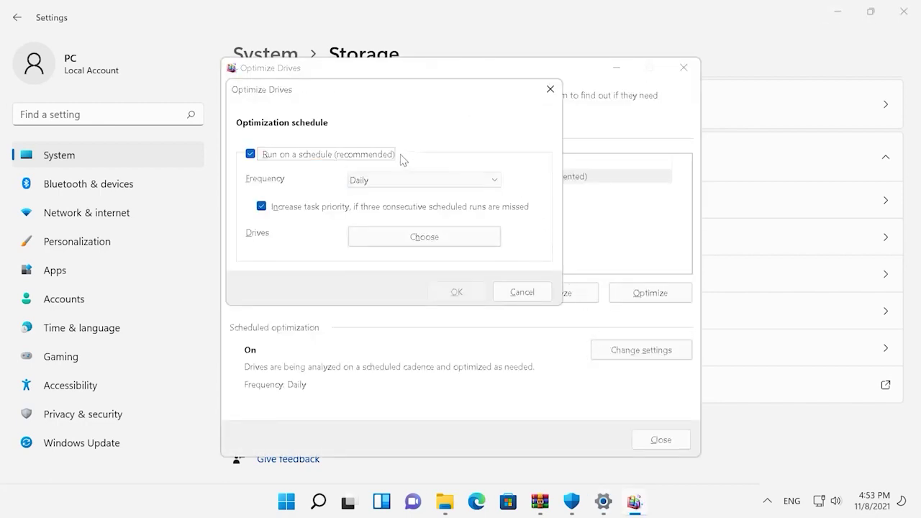
pyautogui.click(251, 155)
pyautogui.click(476, 185)
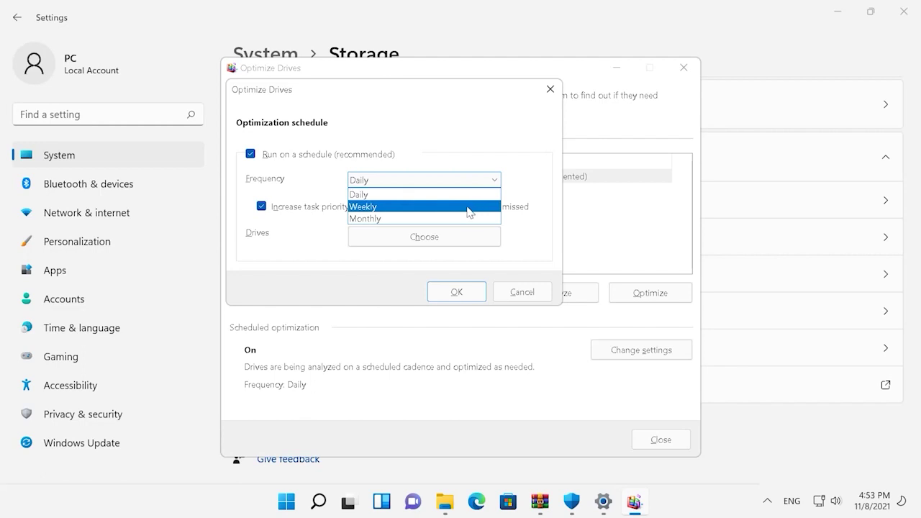
pyautogui.click(465, 207)
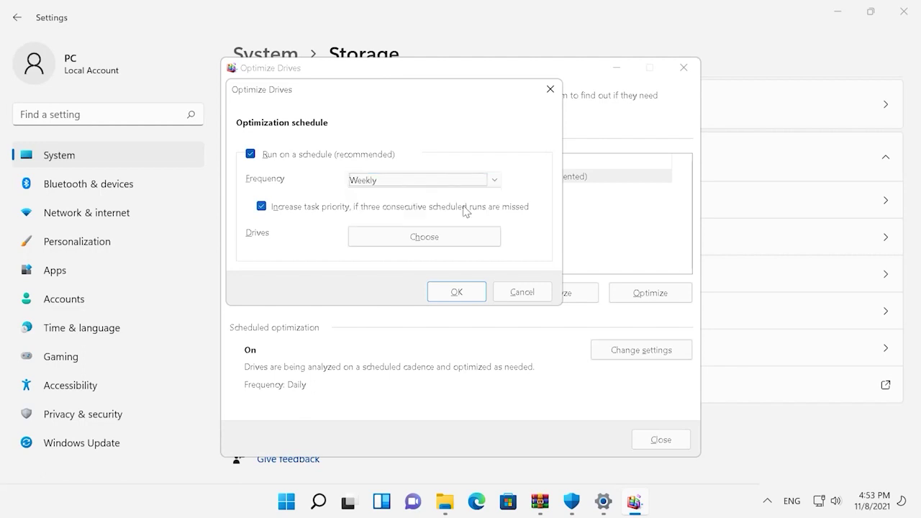
pyautogui.click(469, 293)
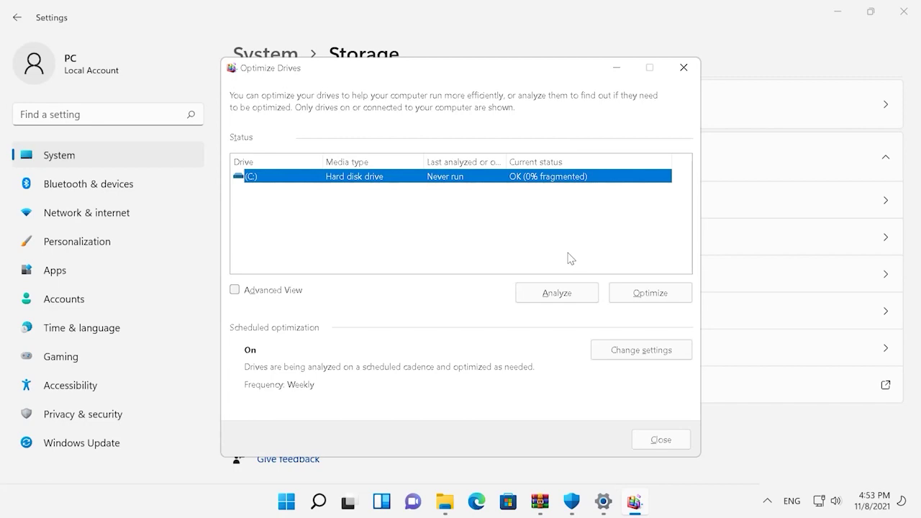
# - Switch to the browser and download the installation file of Hetman Partition Recovery 3.1 from the product list on hetmanrecovery.com
pyautogui.hotkey('alt', 'Tab')
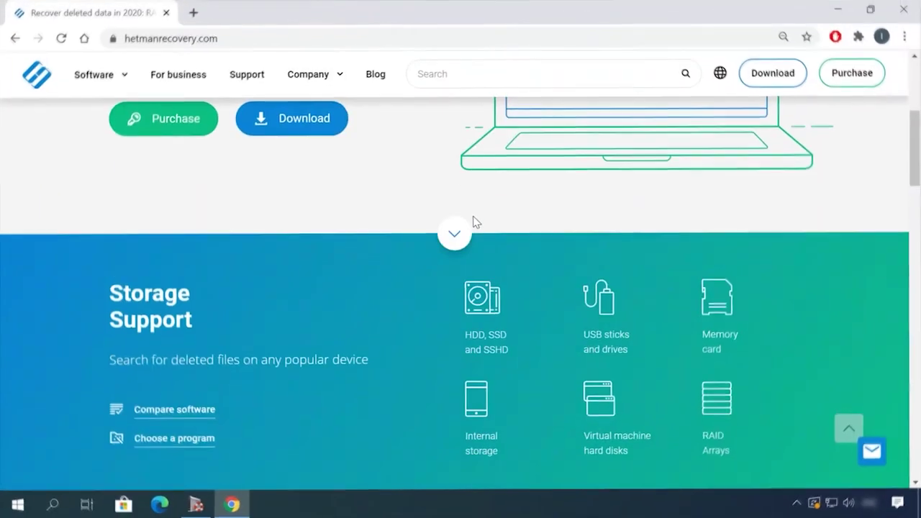
pyautogui.scroll(-6, 472, 220)
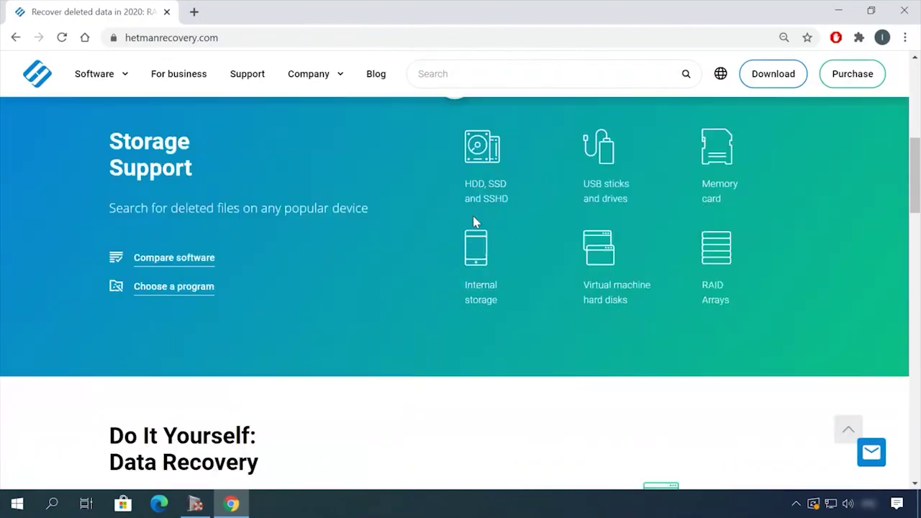
pyautogui.scroll(-5, 473, 220)
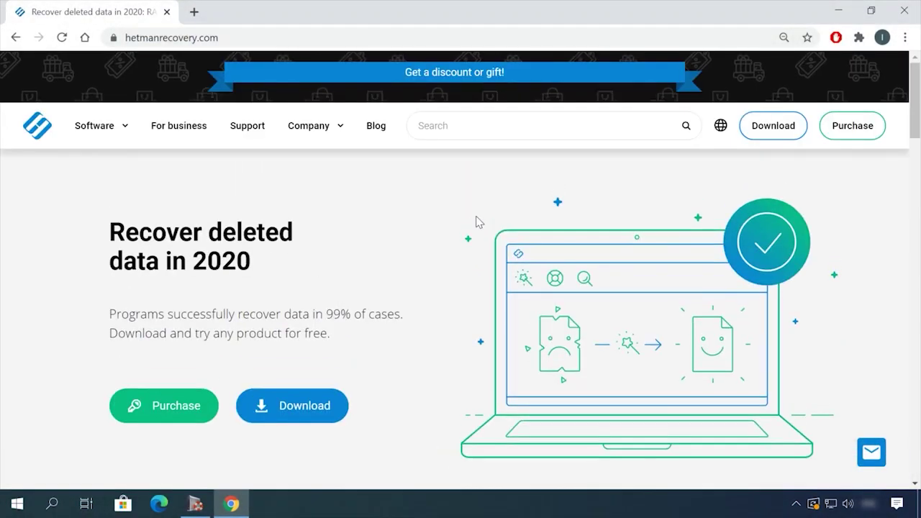
pyautogui.moveTo(123, 126)
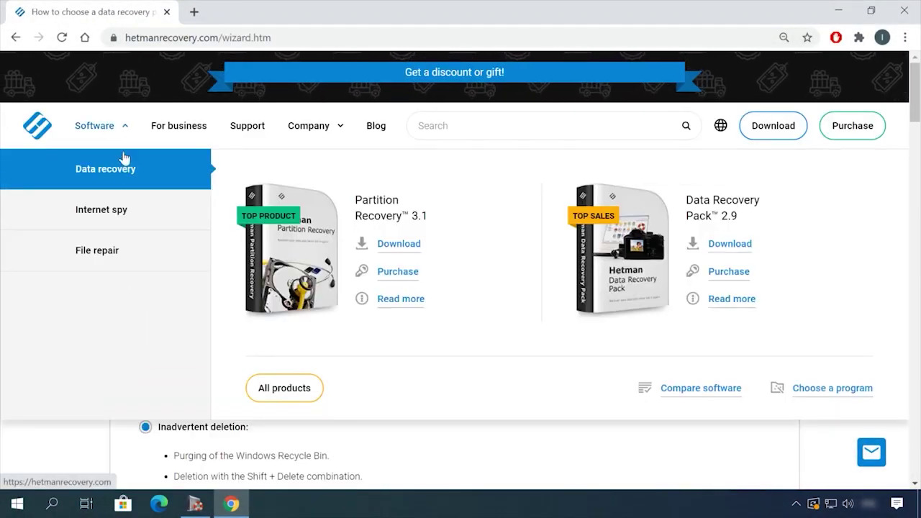
pyautogui.click(288, 386)
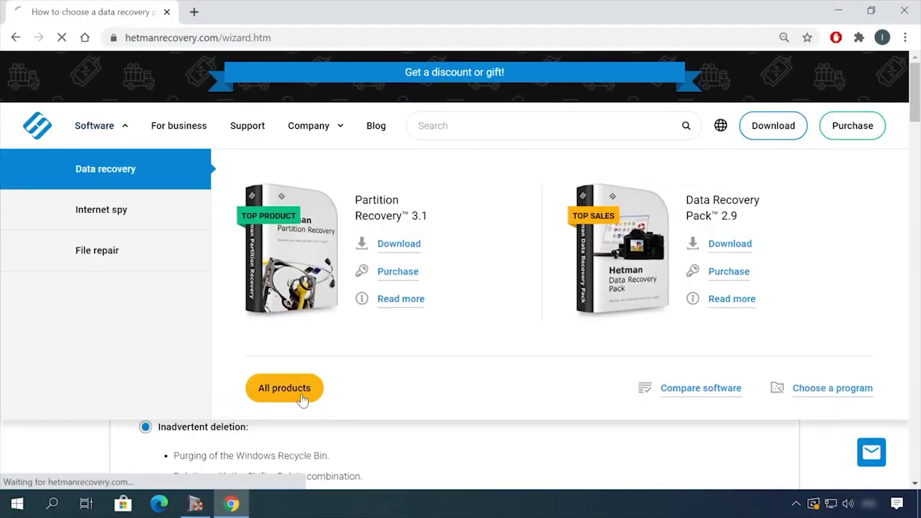
pyautogui.scroll(-8, 355, 376)
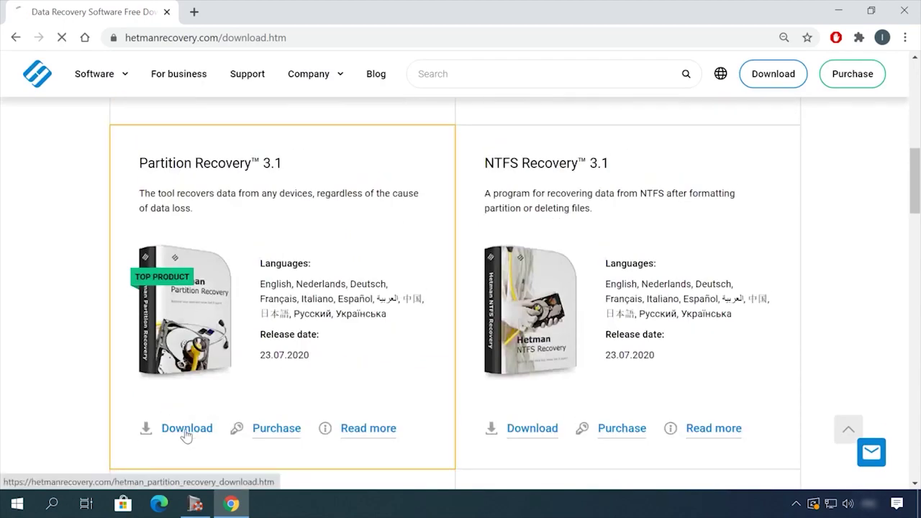
pyautogui.click(185, 430)
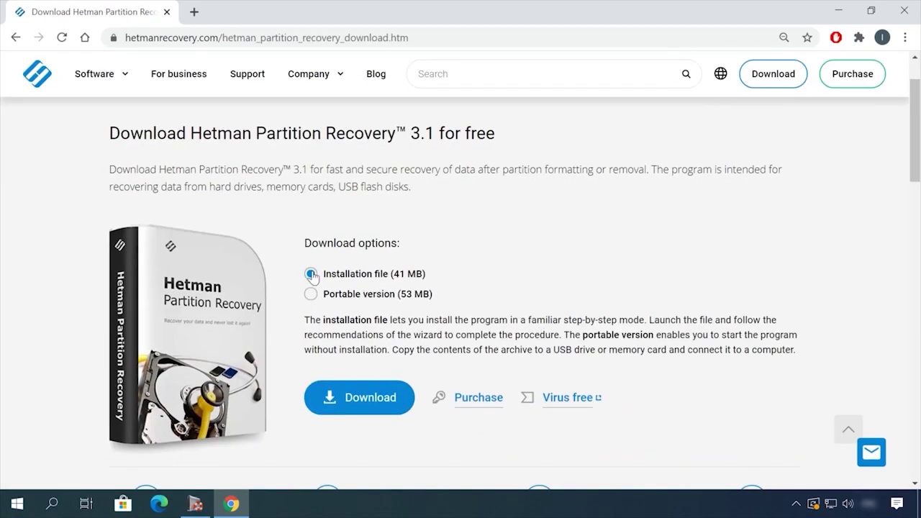
pyautogui.click(366, 408)
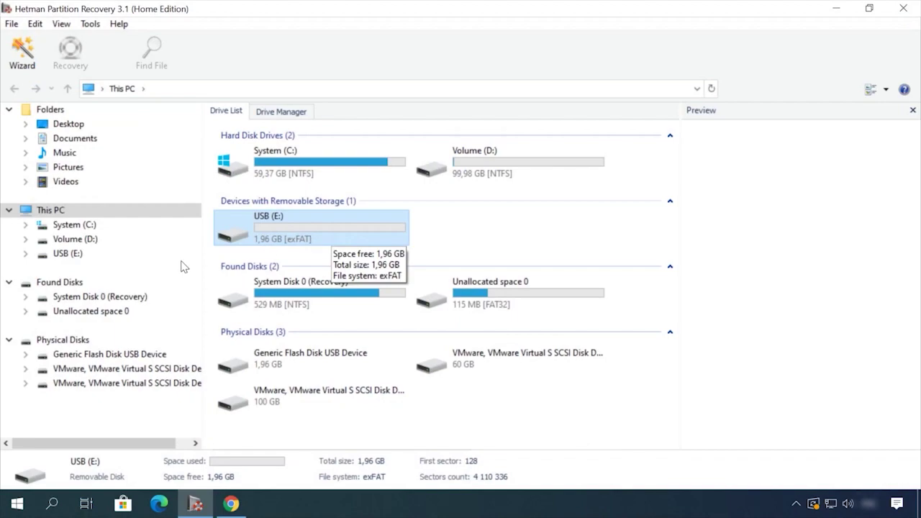
# - Switch to Hetman Partition Recovery and analyze the USB (E:) drive for deleted files with the File Recovery Wizard
pyautogui.doubleClick(72, 255)
pyautogui.click(593, 414)
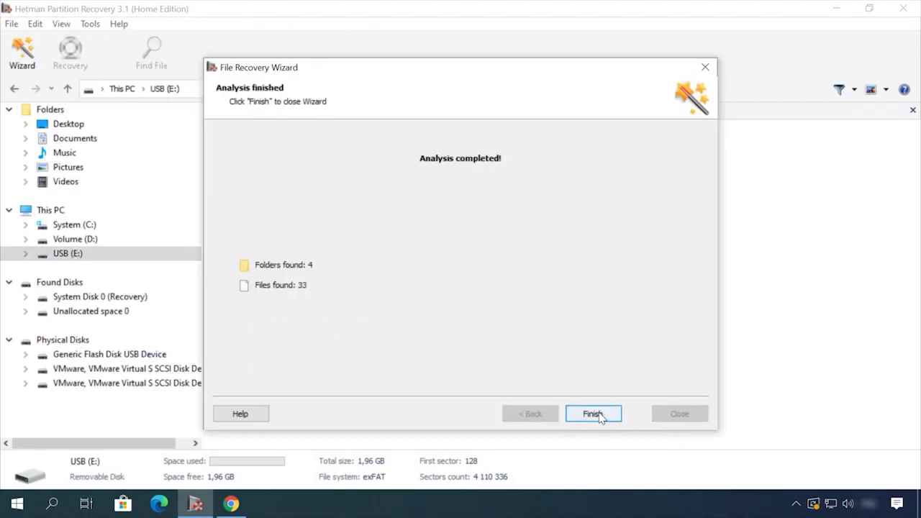
pyautogui.click(591, 413)
# - Open the Video folder found on the USB drive and preview the deleted clip Earth - 2611.mp4
pyautogui.doubleClick(431, 154)
pyautogui.click(428, 157)
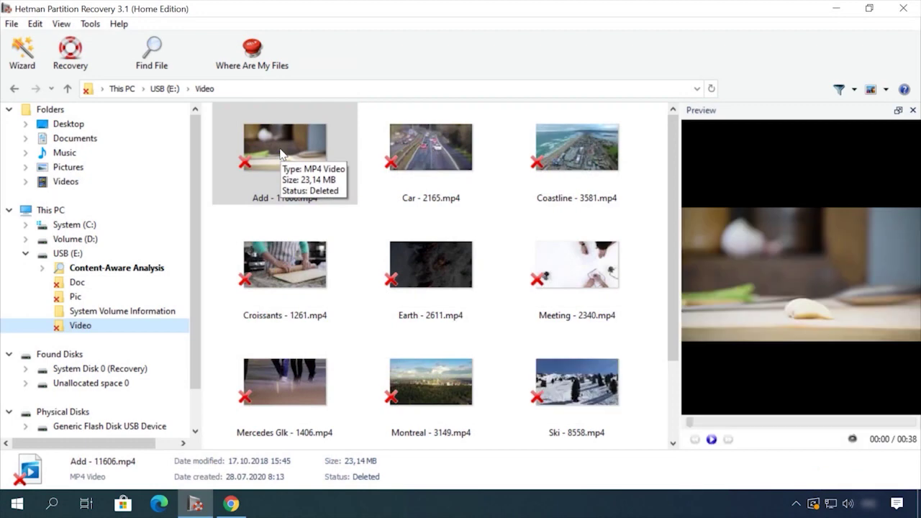
pyautogui.click(415, 253)
pyautogui.moveTo(736, 425); pyautogui.dragTo(825, 426)
pyautogui.rightClick(460, 261)
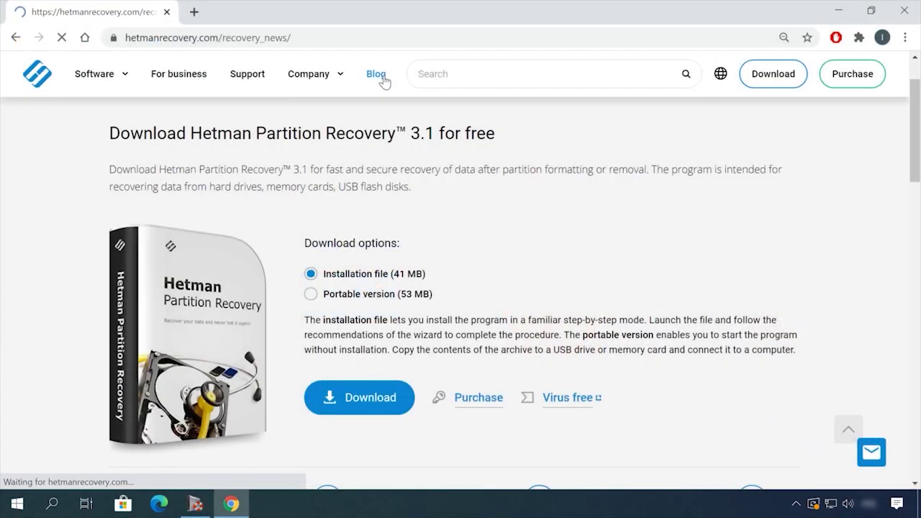
# - Return to the browser and open the blog article "How to remove files safely from an HDD or SSD in Windows 10"
pyautogui.click(377, 75)
pyautogui.scroll(-10, 65, 348)
pyautogui.scroll(-10, 70, 345)
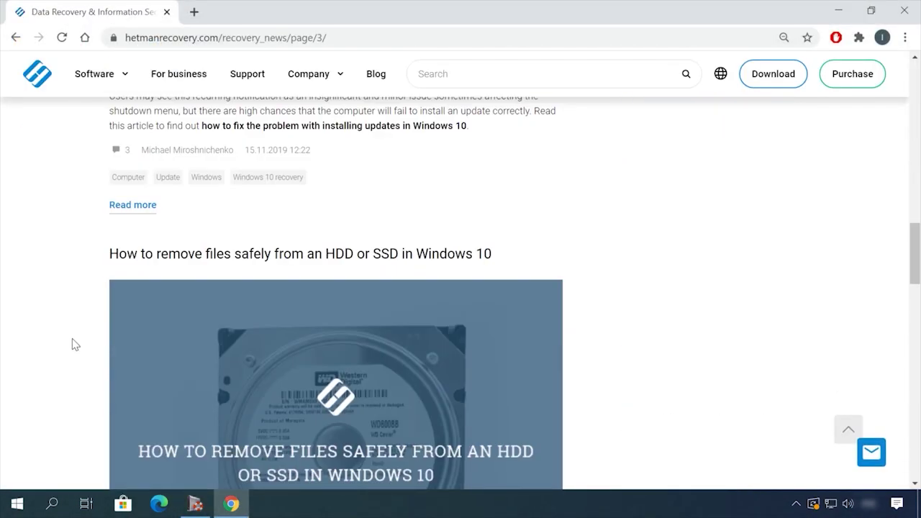
pyautogui.click(422, 109)
pyautogui.scroll(-3, 565, 280)
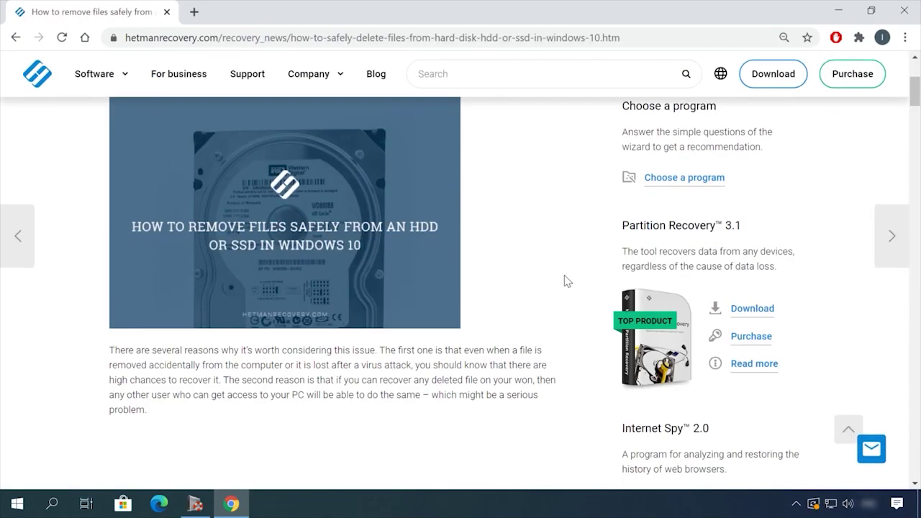
# - Read through the article on safe file removal and open the site's message widget
pyautogui.scroll(-10, 582, 284)
pyautogui.scroll(-20, 583, 285)
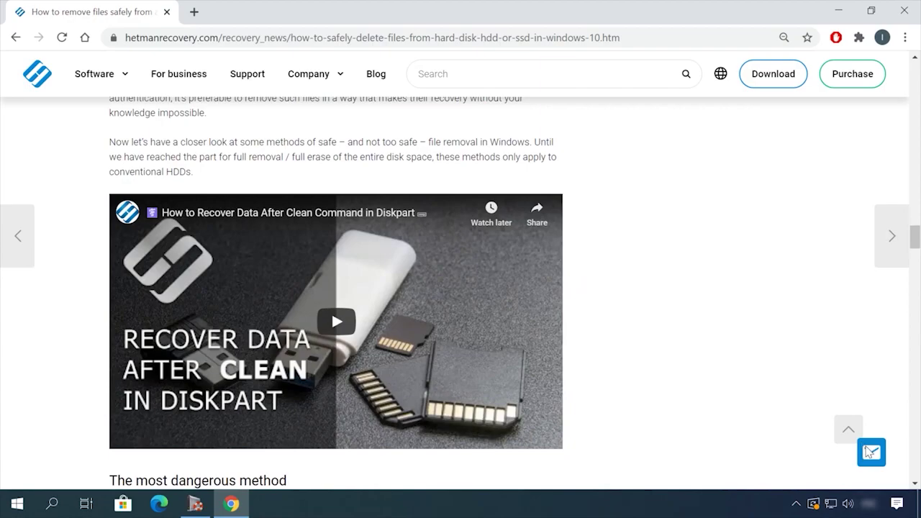
pyautogui.click(869, 452)
pyautogui.click(770, 358)
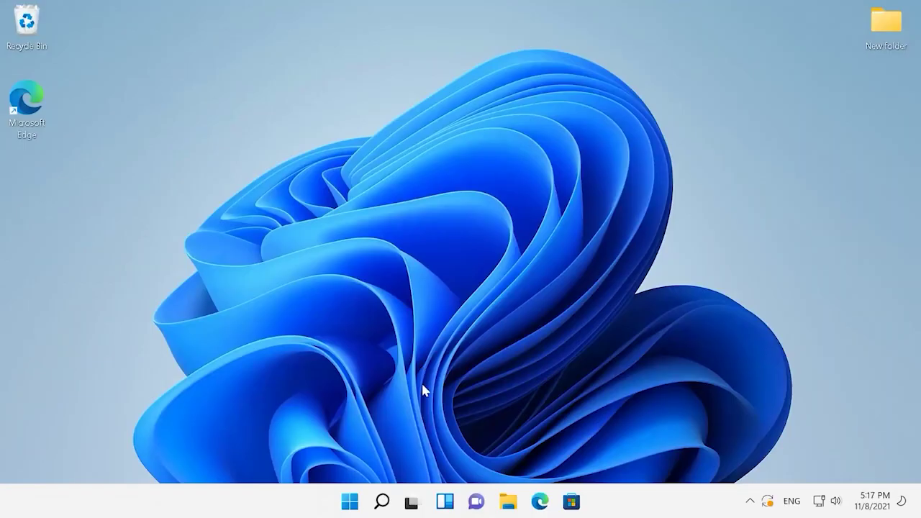
# - Open the account sign-in options in Windows Settings and find the option for saving and restarting restartable apps
pyautogui.click(350, 501)
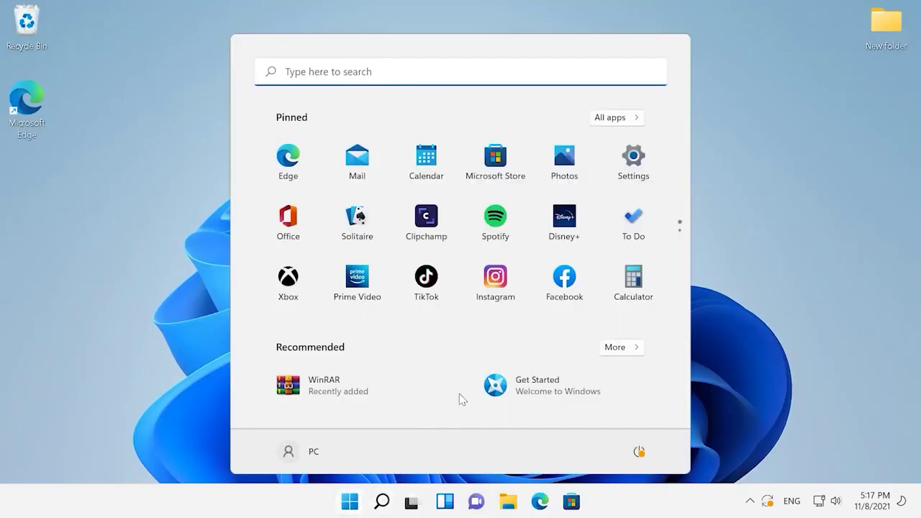
pyautogui.click(632, 176)
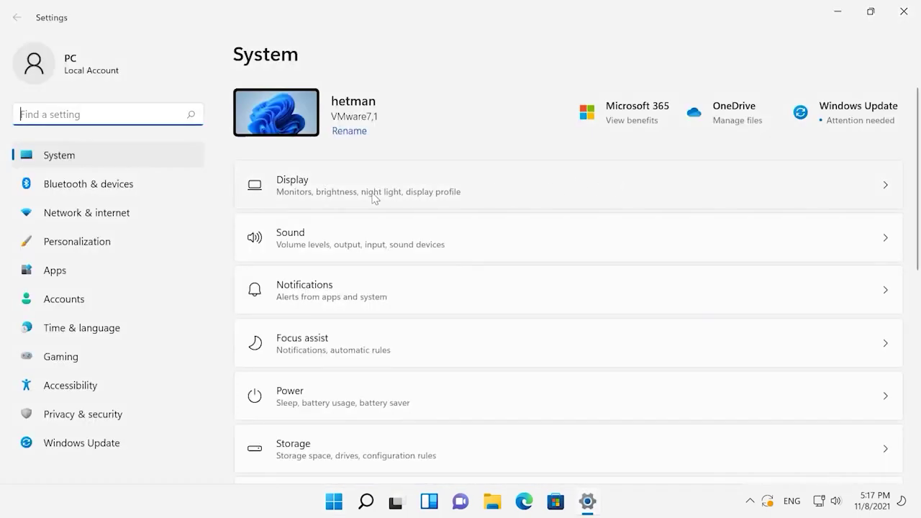
pyautogui.click(124, 304)
pyautogui.click(283, 301)
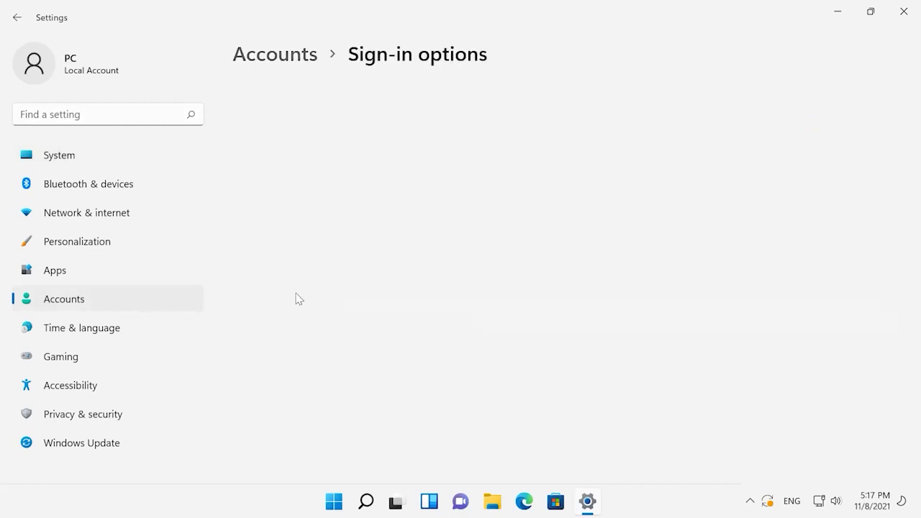
pyautogui.scroll(-4, 301, 300)
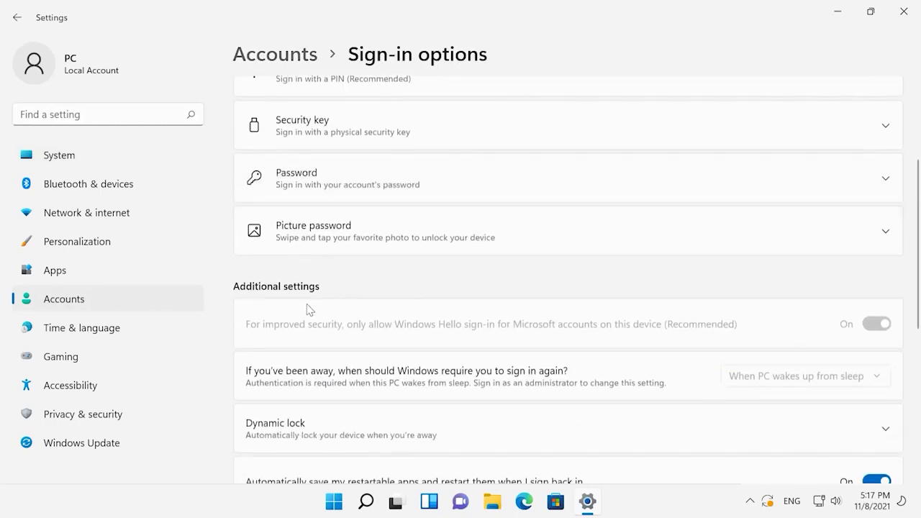
pyautogui.scroll(1, 307, 306)
pyautogui.scroll(-3, 312, 311)
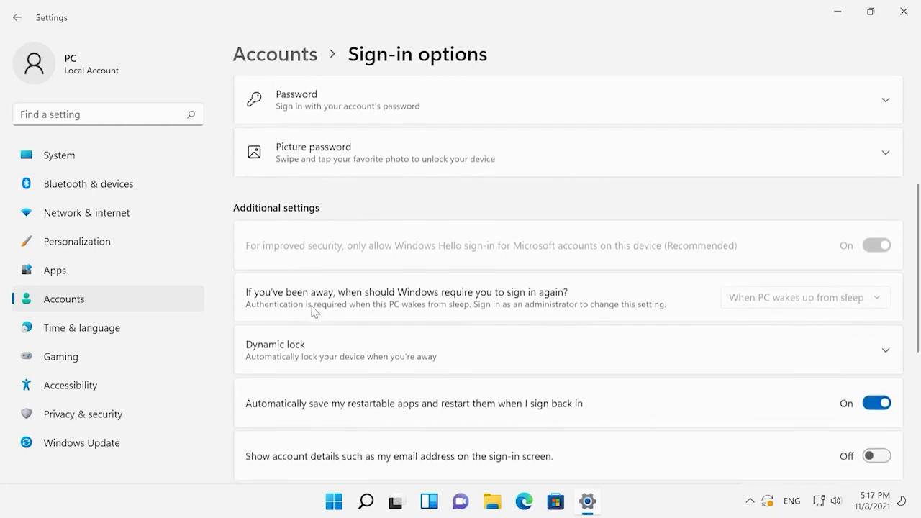
pyautogui.scroll(-1, 312, 311)
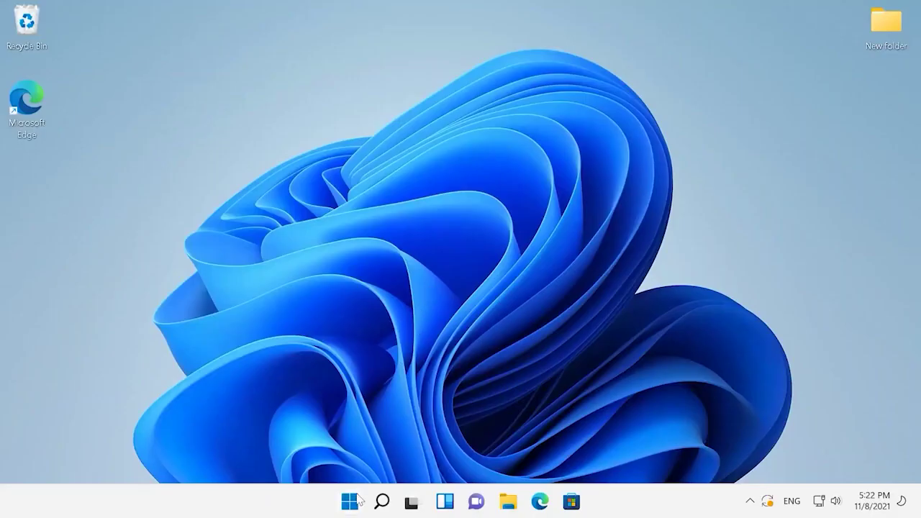
# - Open the Apps & features list in Windows Settings
pyautogui.click(351, 501)
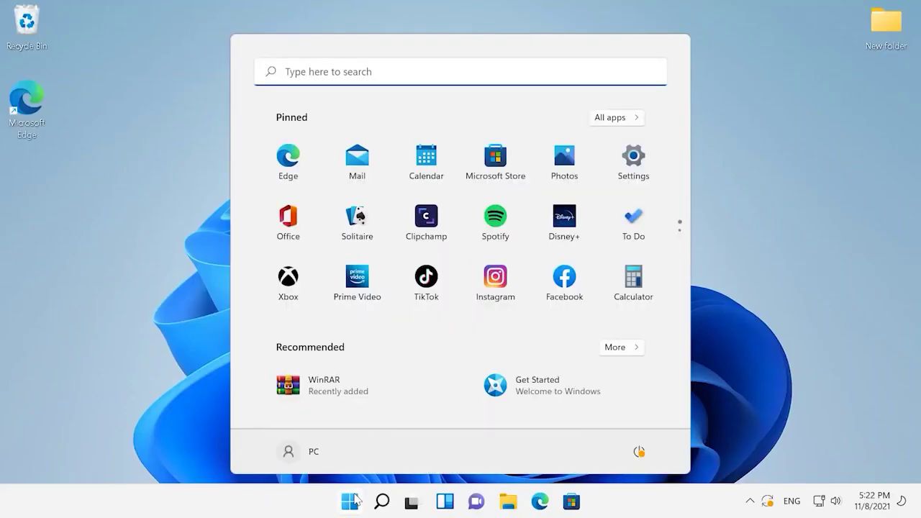
pyautogui.click(625, 164)
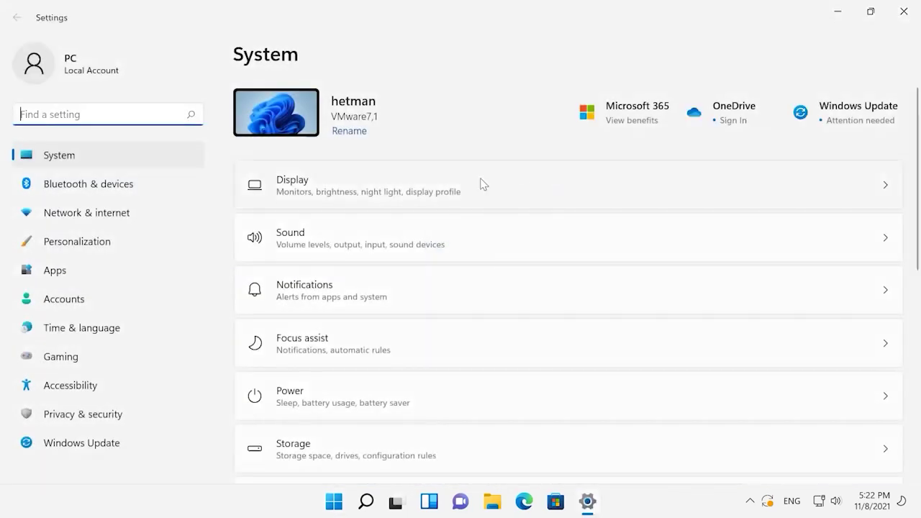
pyautogui.click(78, 269)
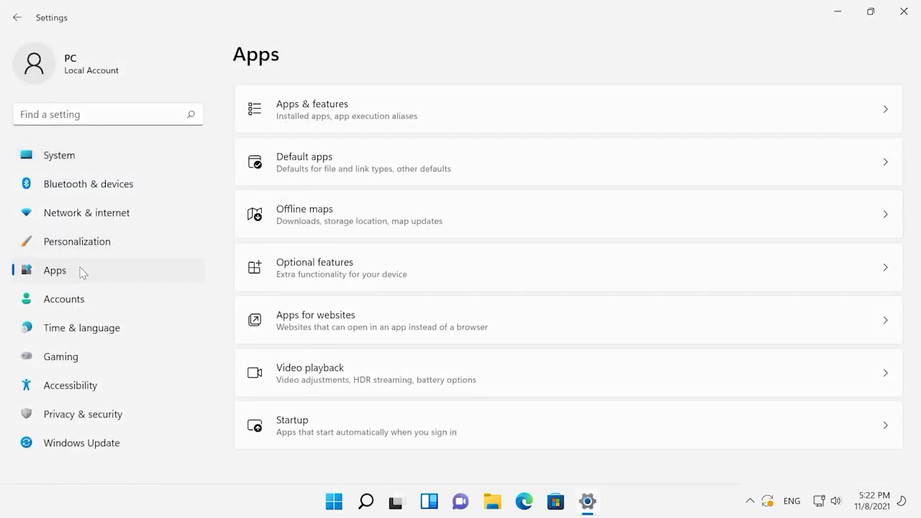
pyautogui.click(456, 109)
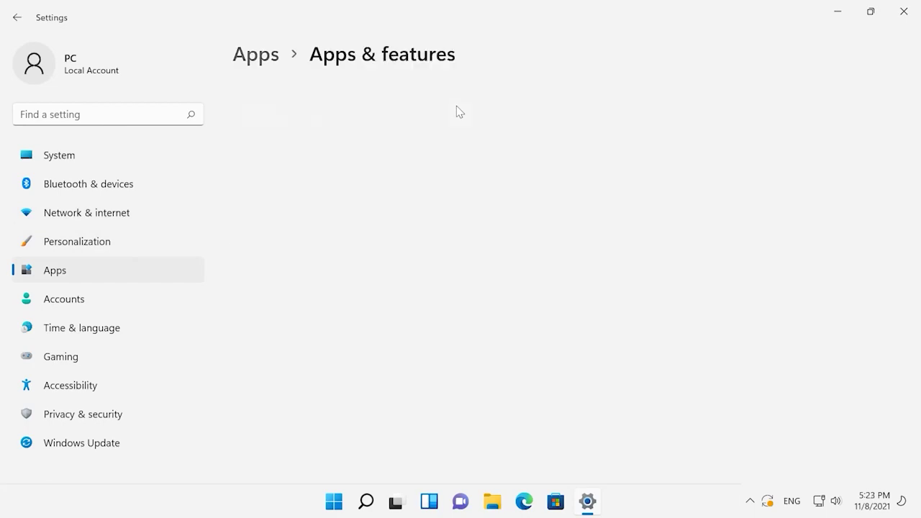
# - Uninstall WinRAR 6.02 from the list of installed apps
pyautogui.scroll(-1, 862, 347)
pyautogui.scroll(-15, 862, 347)
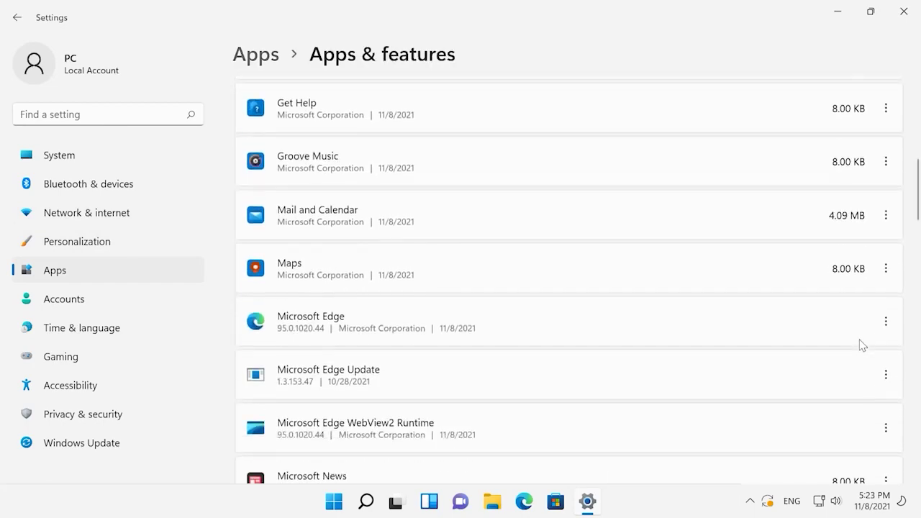
pyautogui.scroll(-5, 860, 346)
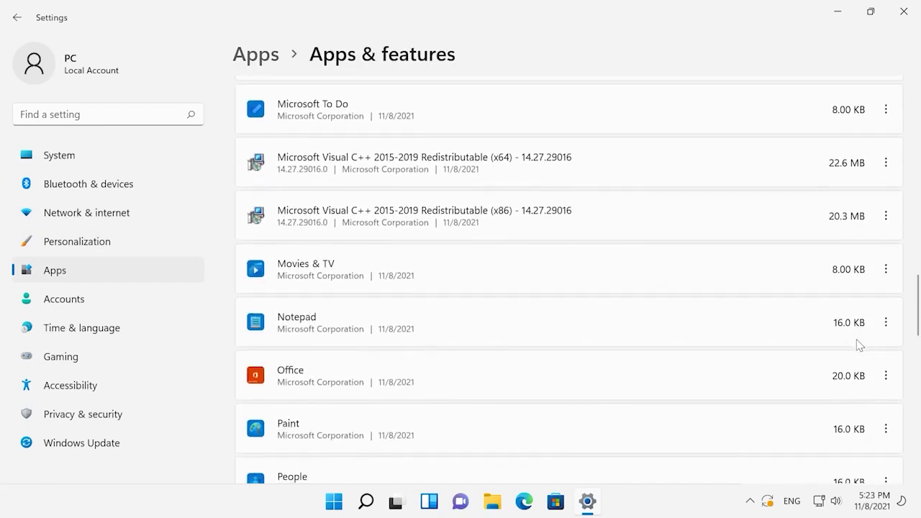
pyautogui.scroll(2, 857, 343)
pyautogui.scroll(-8, 857, 343)
pyautogui.scroll(-8, 872, 348)
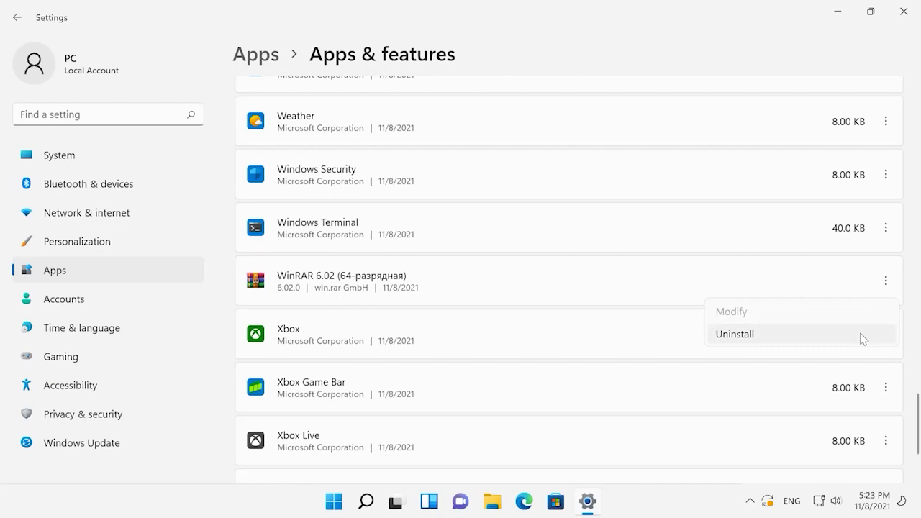
pyautogui.click(864, 336)
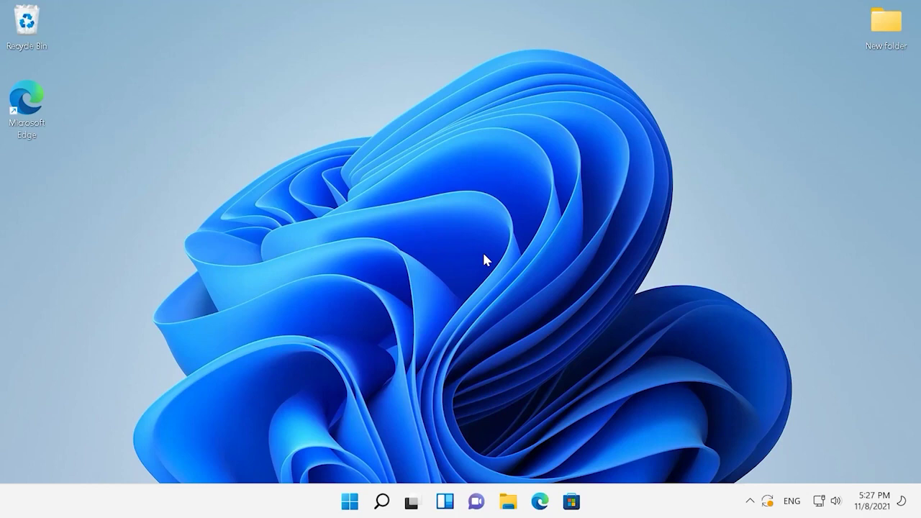
# - Open the Temporary files page of the system storage settings
pyautogui.click(353, 501)
pyautogui.click(623, 177)
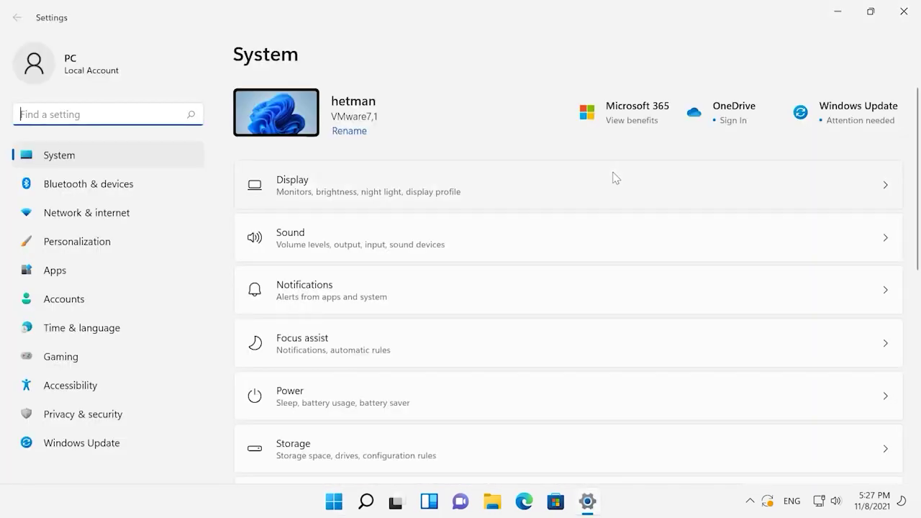
pyautogui.click(429, 449)
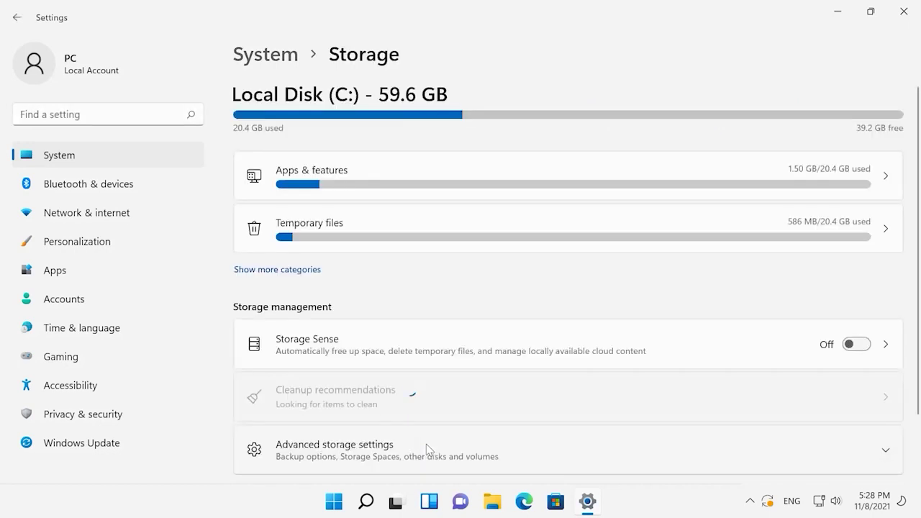
pyautogui.click(480, 223)
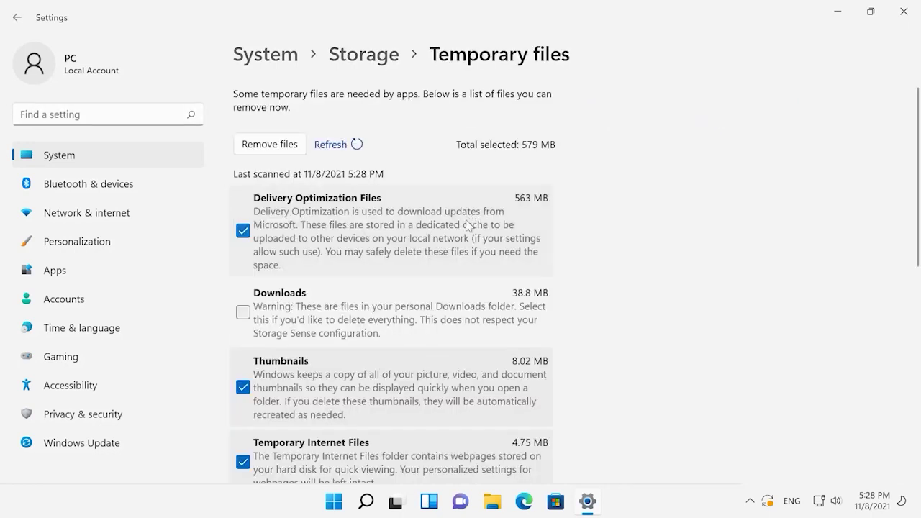
# - Add the Downloads folder to the selected temporary files and permanently remove all the selected files
pyautogui.scroll(-5, 497, 298)
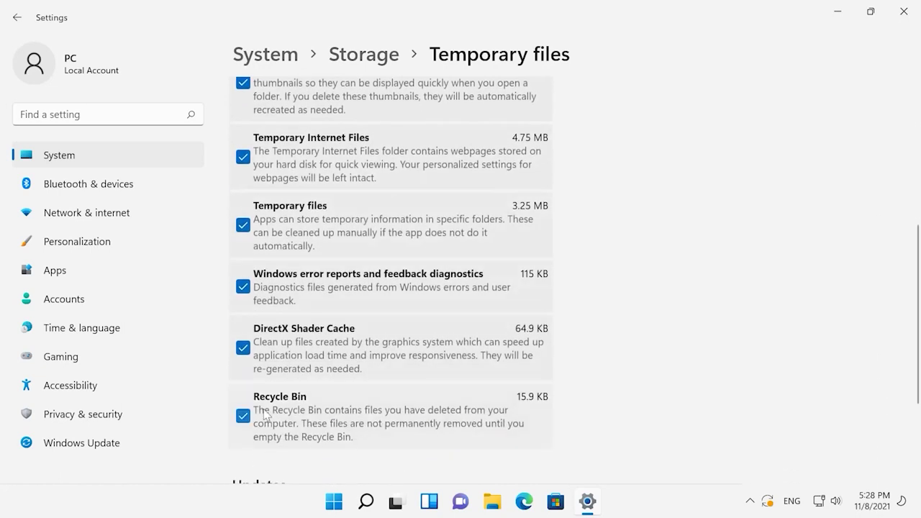
pyautogui.scroll(6, 505, 303)
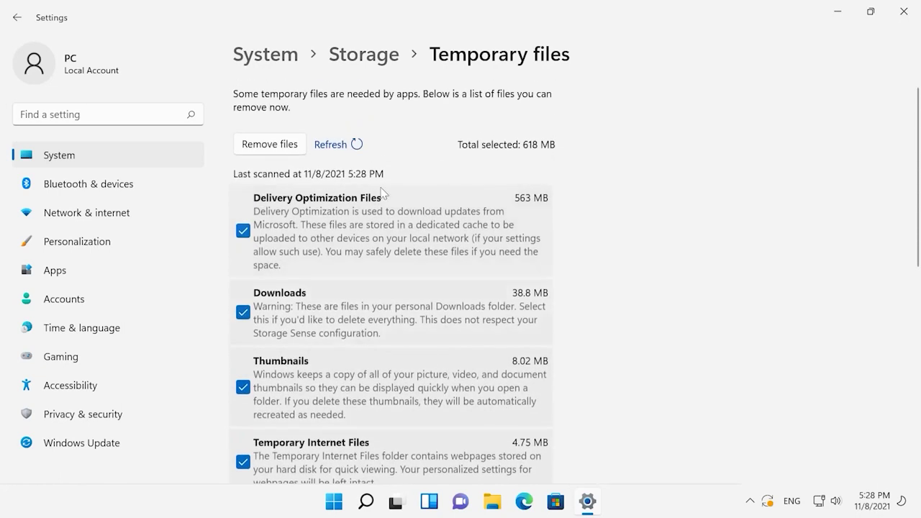
pyautogui.click(295, 148)
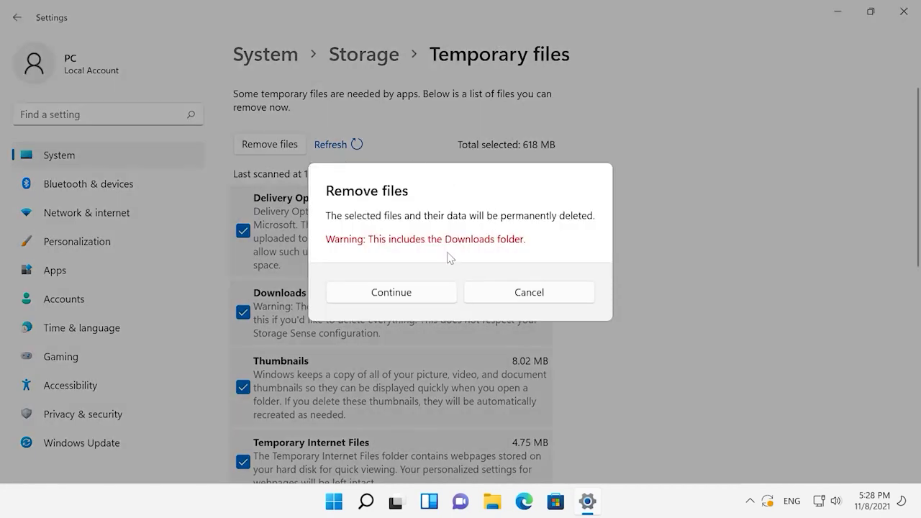
pyautogui.click(403, 293)
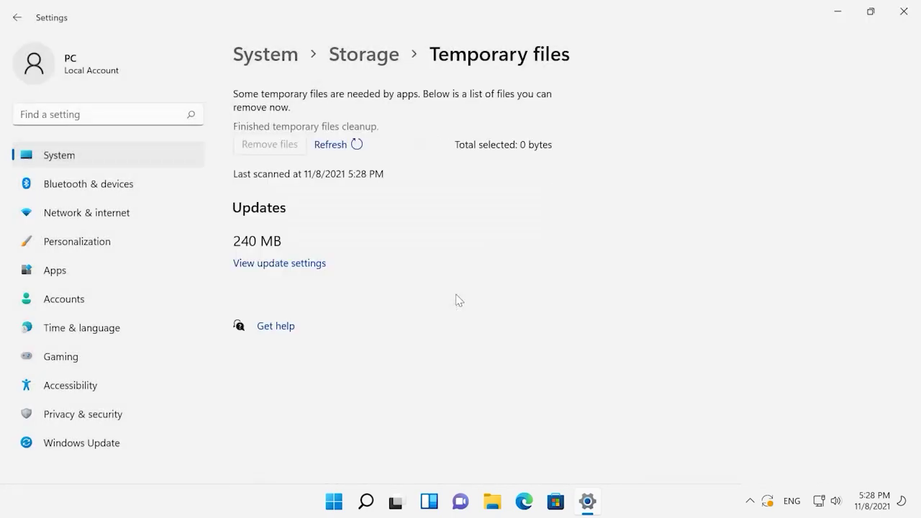
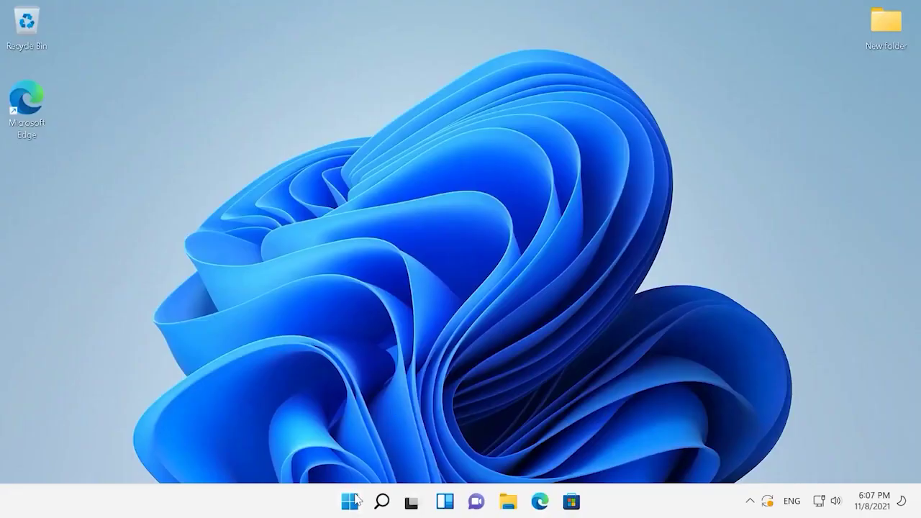
# - Open the advanced System Properties from the About page of the Windows system settings
pyautogui.click(350, 501)
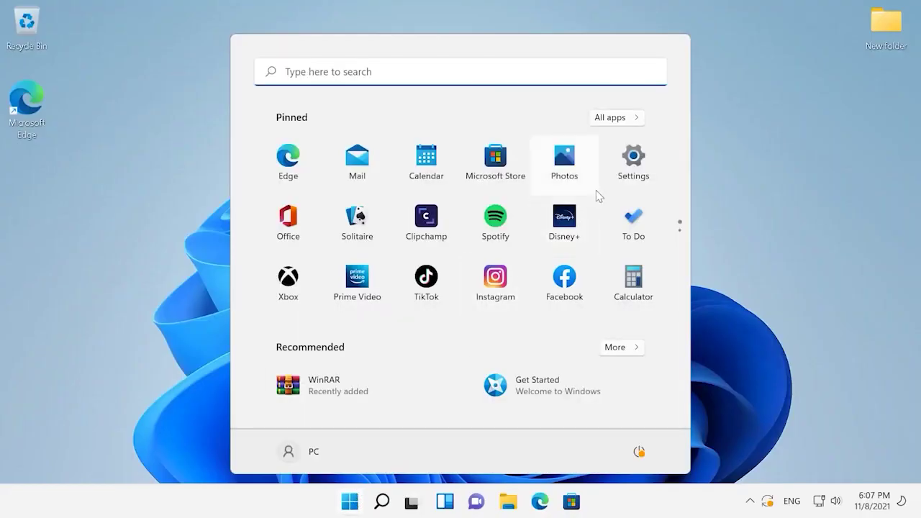
pyautogui.click(627, 179)
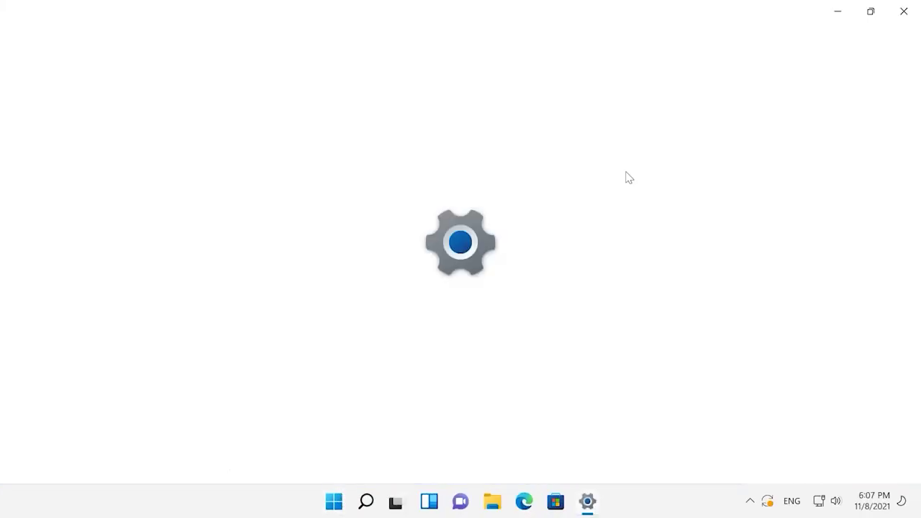
pyautogui.scroll(-2, 608, 263)
pyautogui.scroll(-5, 612, 273)
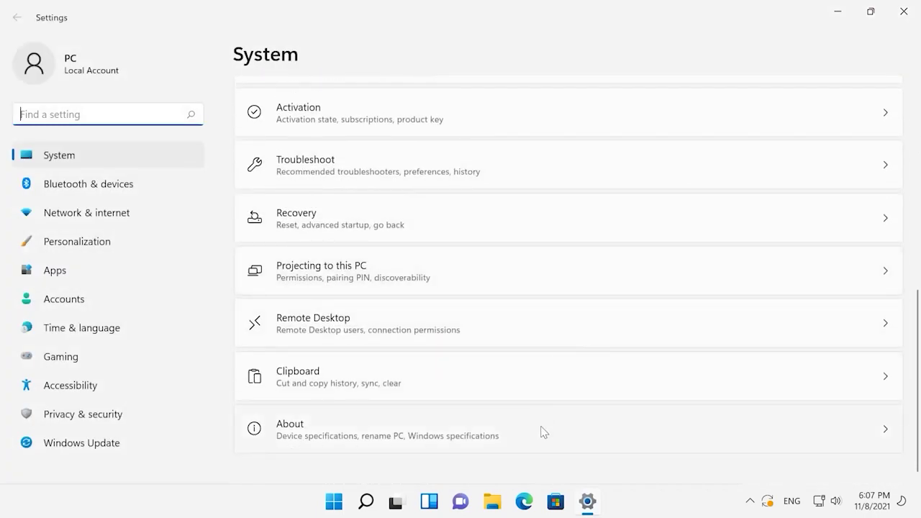
pyautogui.click(543, 430)
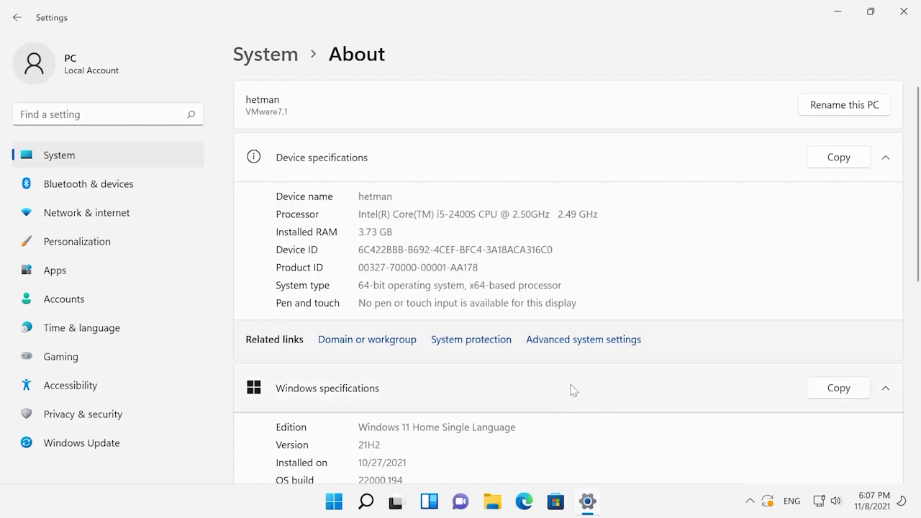
pyautogui.click(592, 340)
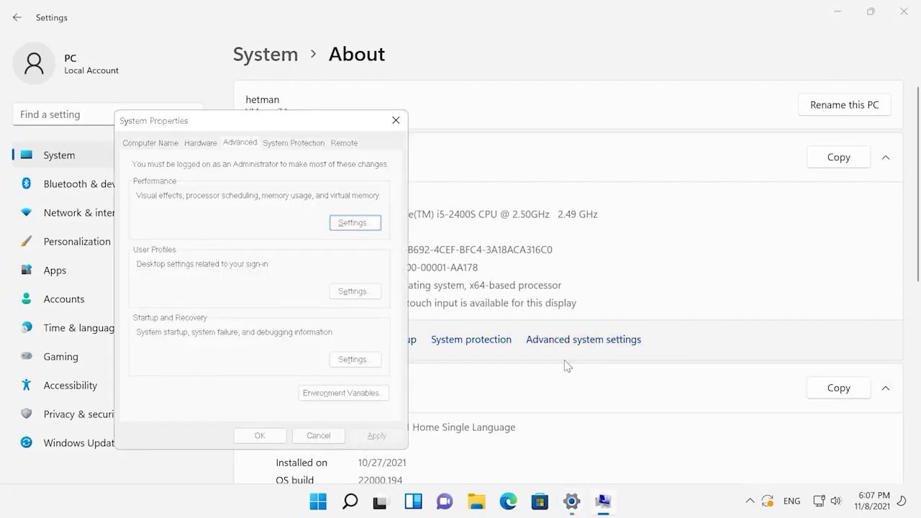
# - Turn off automatic paging file management and set drive C's virtual memory to a custom initial and maximum size of 4000 MB
pyautogui.click(353, 224)
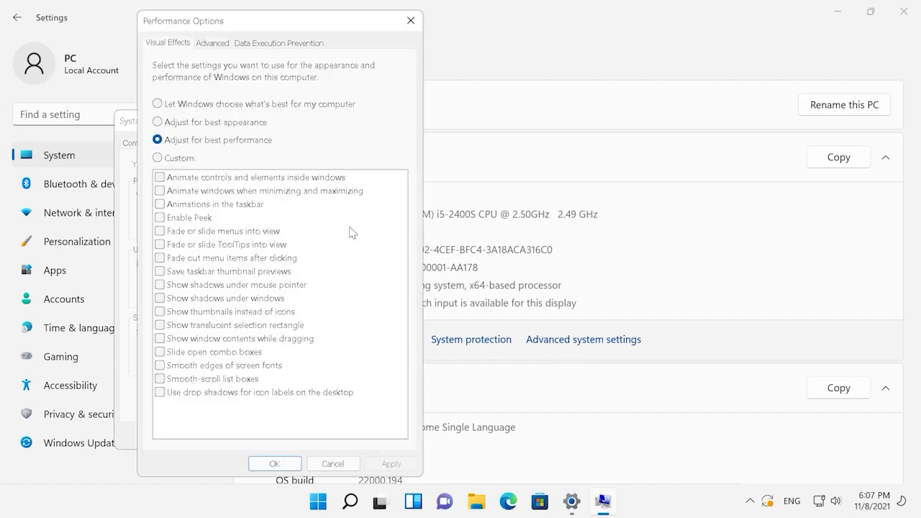
pyautogui.click(213, 44)
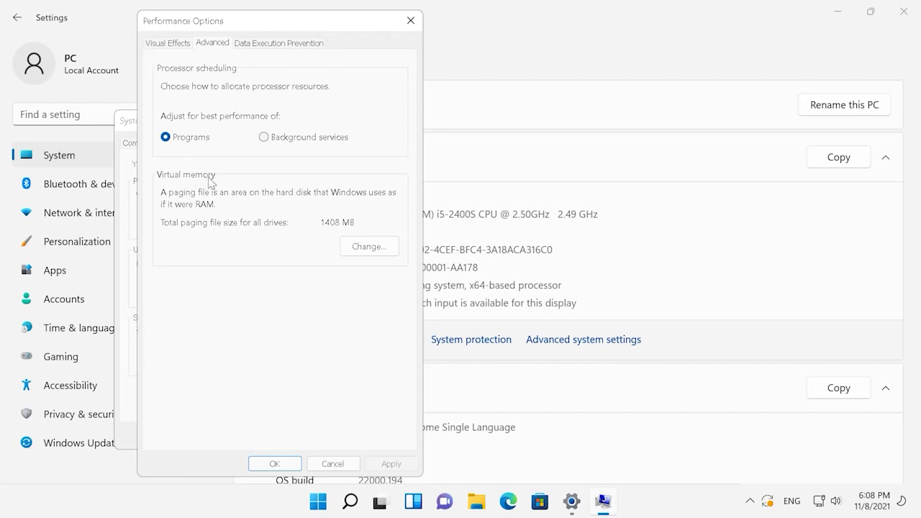
pyautogui.click(347, 246)
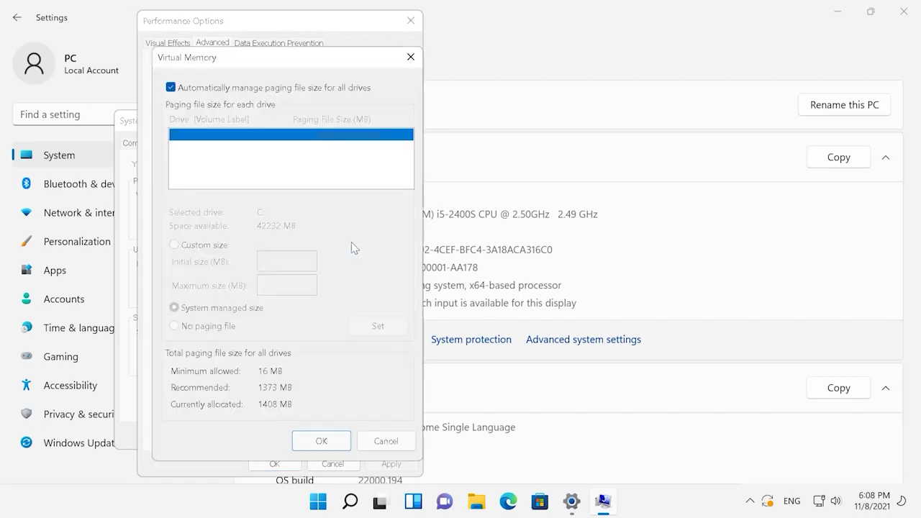
pyautogui.click(173, 88)
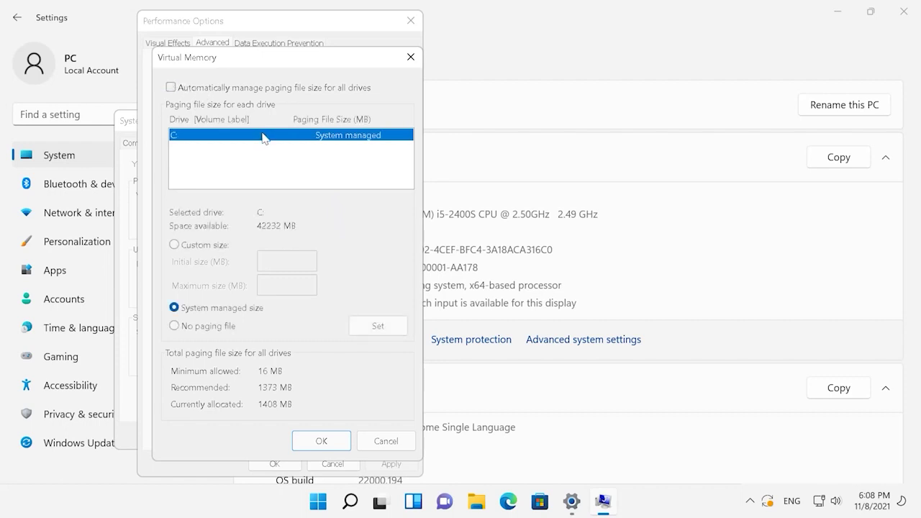
pyautogui.click(206, 246)
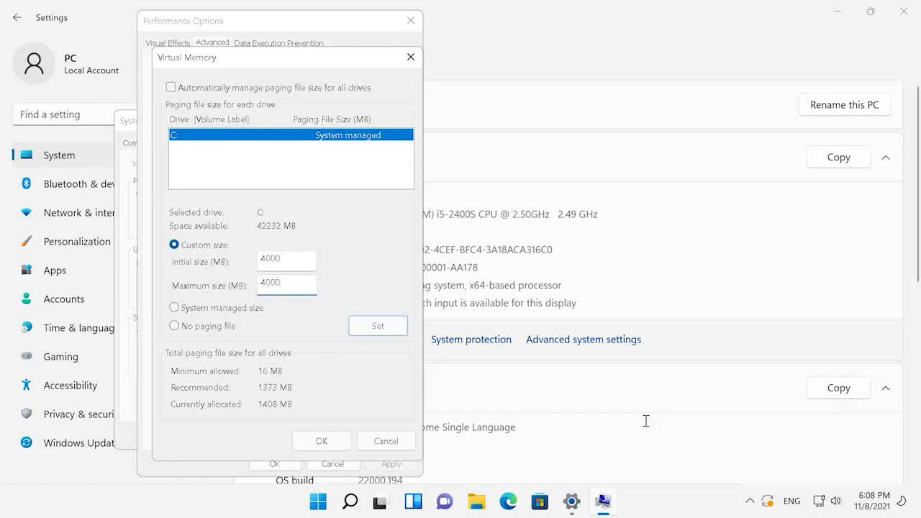
pyautogui.click(392, 332)
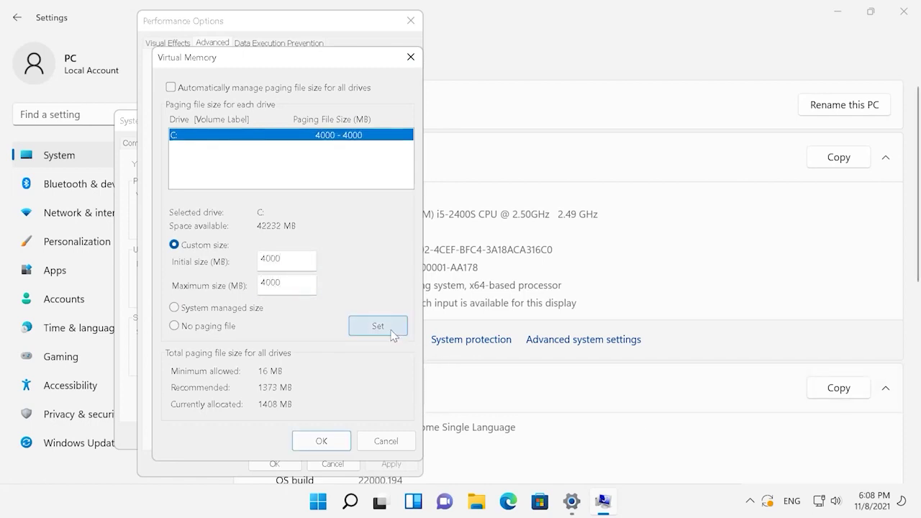
pyautogui.click(335, 444)
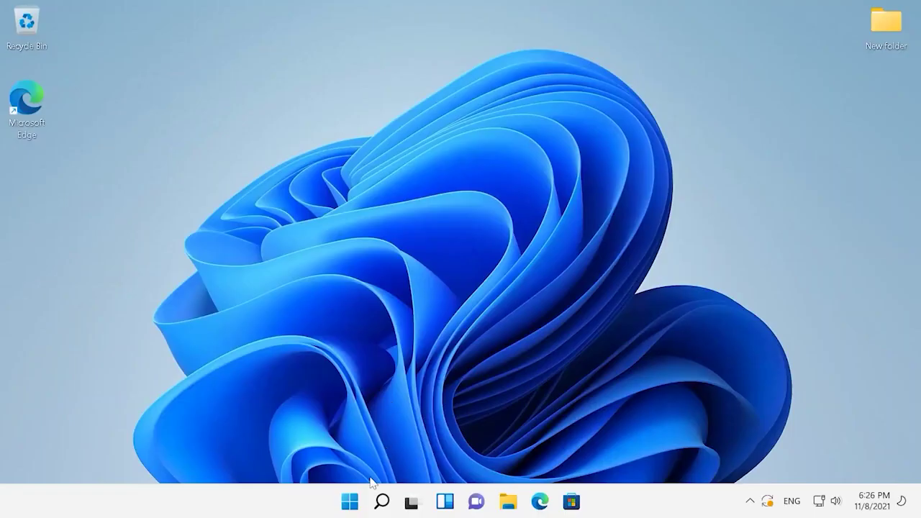
# - Search for the recommended maintenance tasks and run the System Maintenance troubleshooter with administrator permissions
pyautogui.click(351, 502)
pyautogui.click(322, 81)
pyautogui.write('mainte')
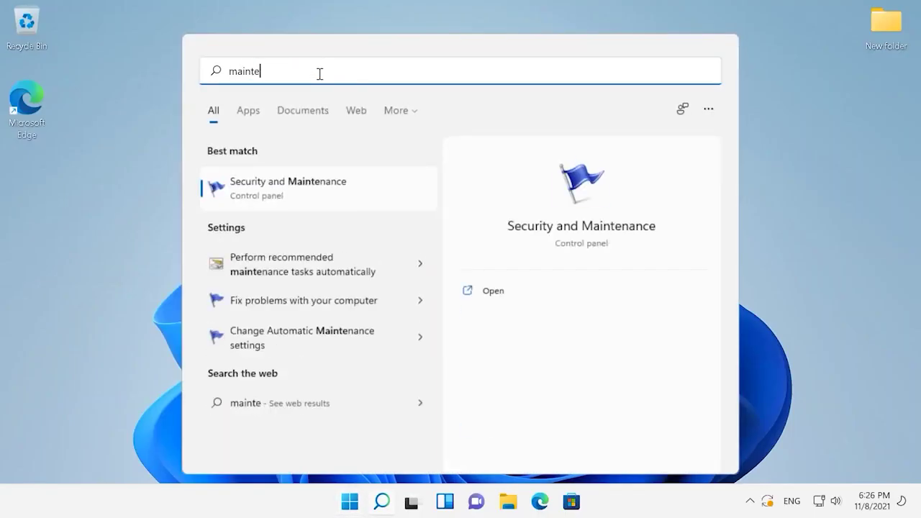
pyautogui.click(299, 259)
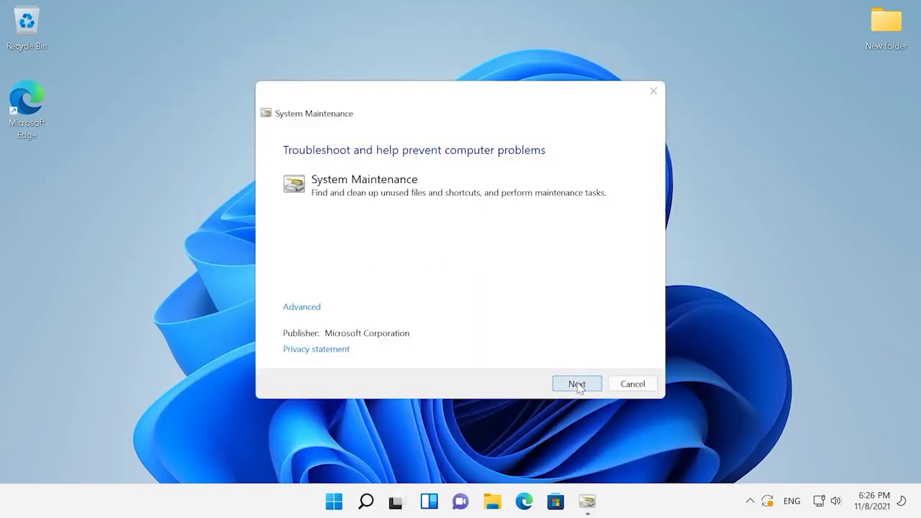
pyautogui.click(577, 385)
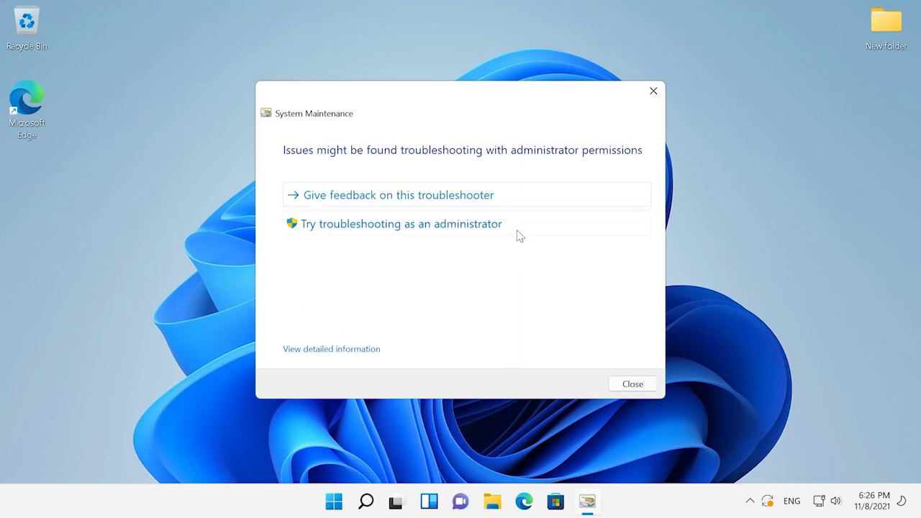
pyautogui.click(524, 230)
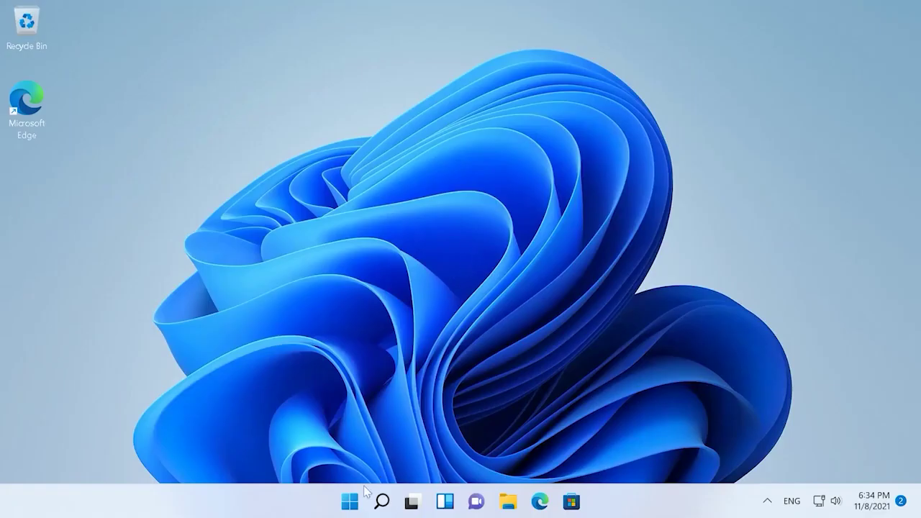
# - Search for the Services app from Start and open it
pyautogui.click(351, 501)
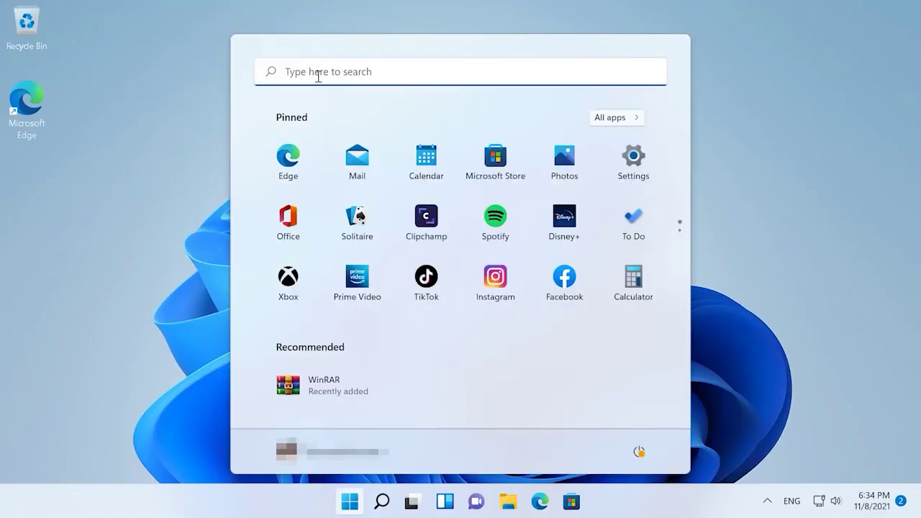
pyautogui.click(315, 74)
pyautogui.write('ser')
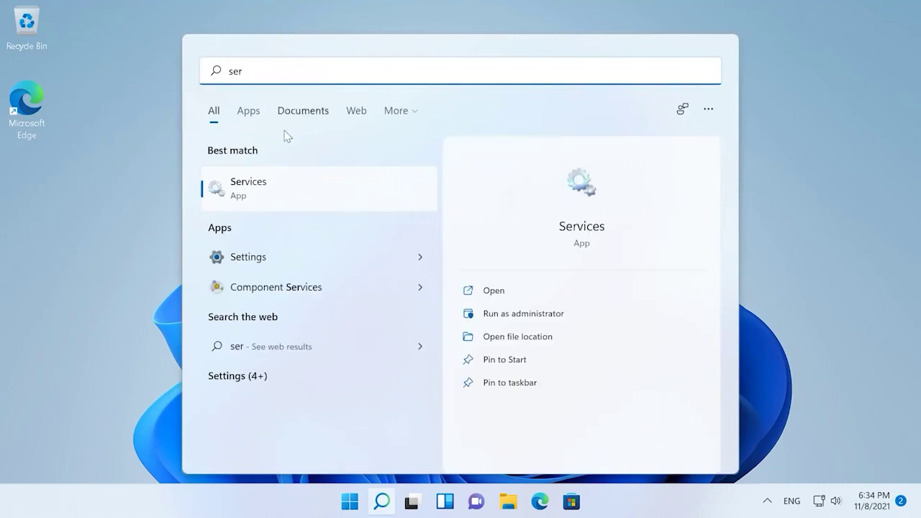
pyautogui.click(272, 191)
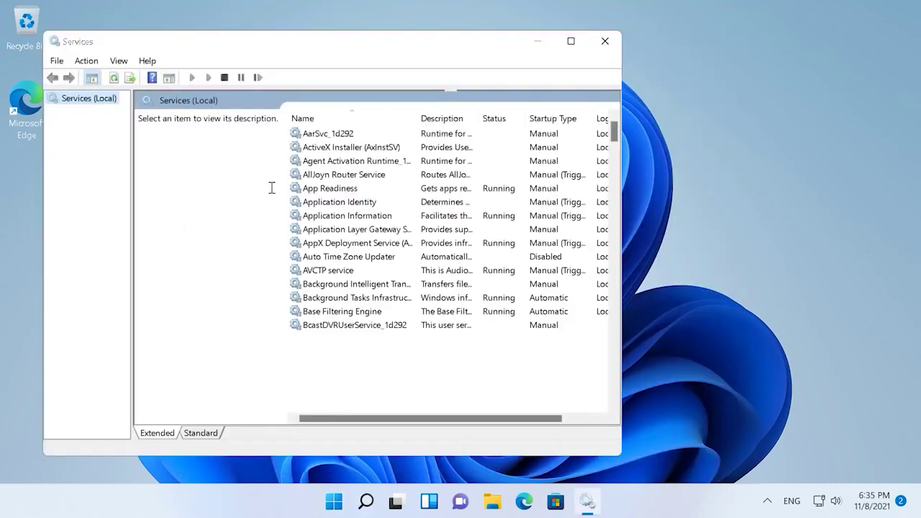
# - Stop the Windows Search service through its properties and close the Services window
pyautogui.click(368, 207)
pyautogui.scroll(-20, 368, 214)
pyautogui.click(368, 206)
pyautogui.scroll(-4, 362, 212)
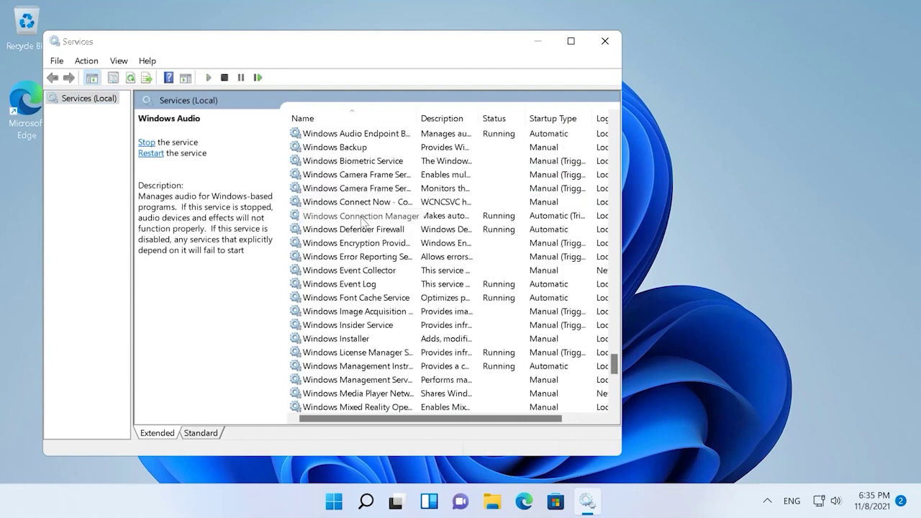
pyautogui.scroll(-2, 364, 224)
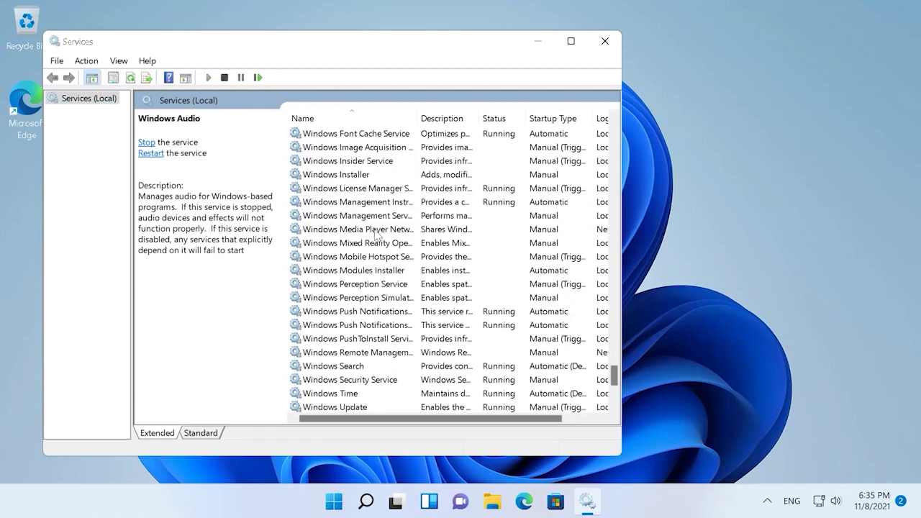
pyautogui.click(367, 367)
pyautogui.rightClick(366, 369)
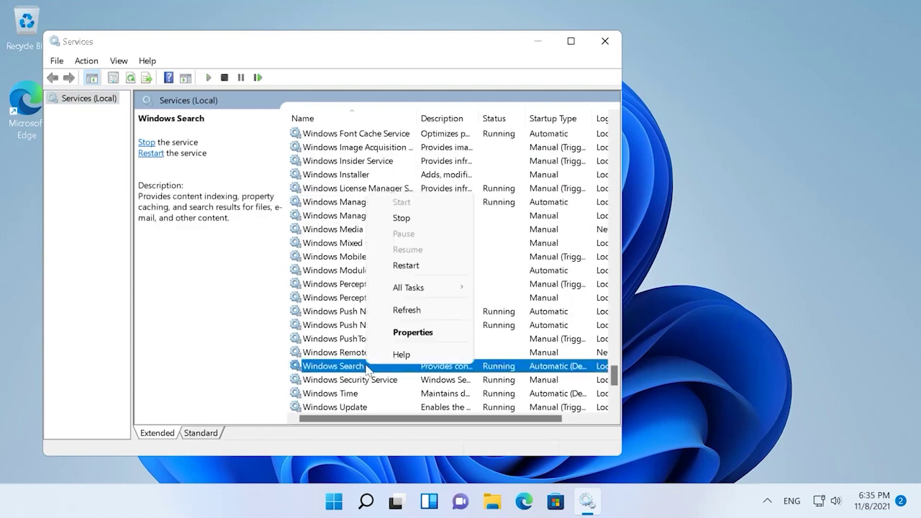
pyautogui.click(403, 335)
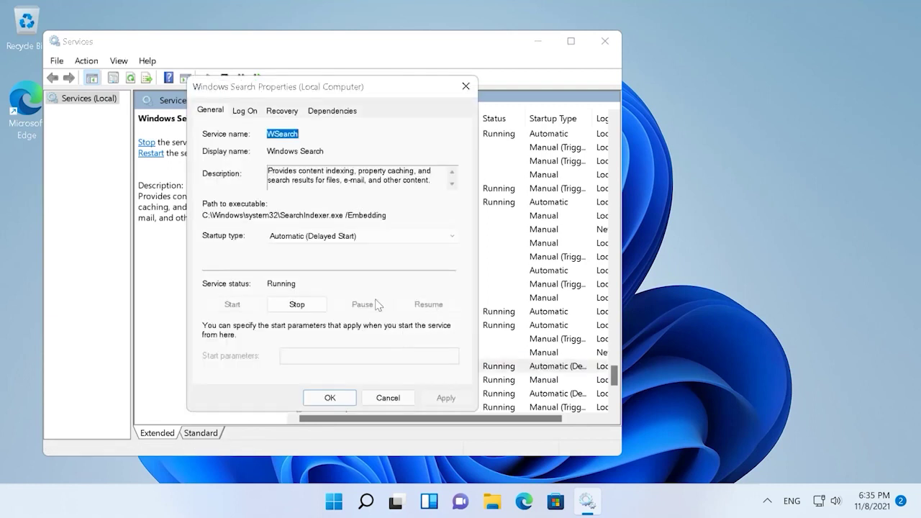
pyautogui.click(317, 306)
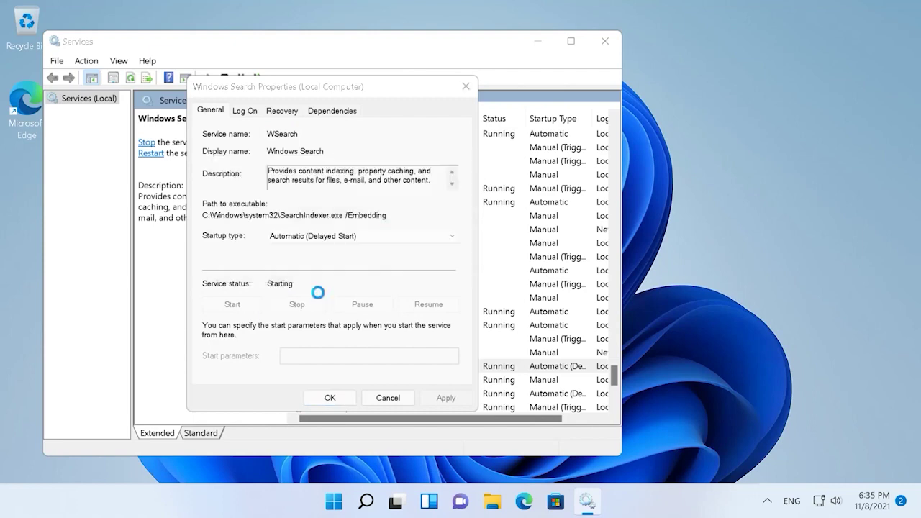
pyautogui.click(330, 398)
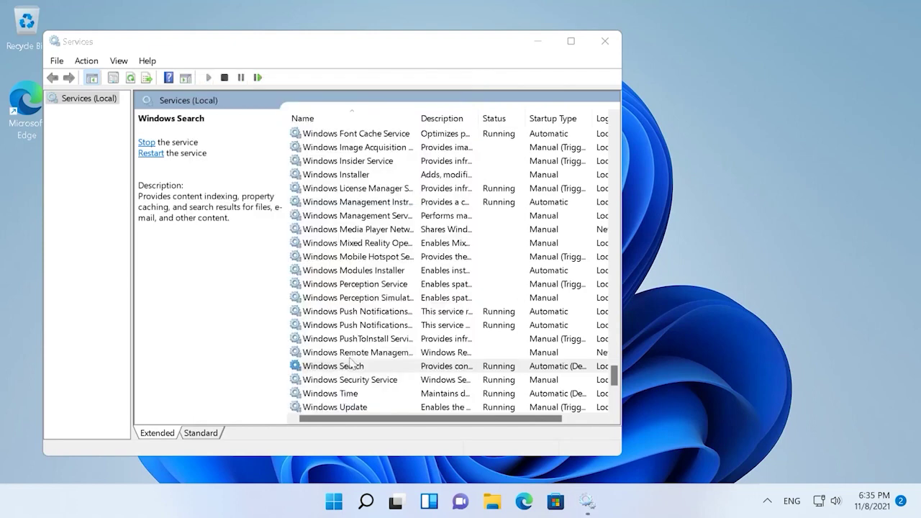
pyautogui.click(605, 42)
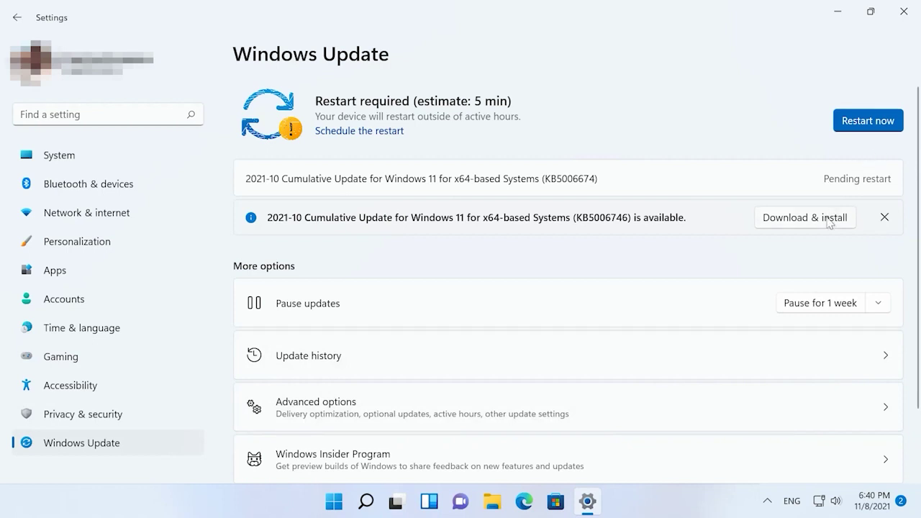
# - Restart the computer from Windows Update to finish installing the pending 2021-10 cumulative update
pyautogui.click(868, 124)
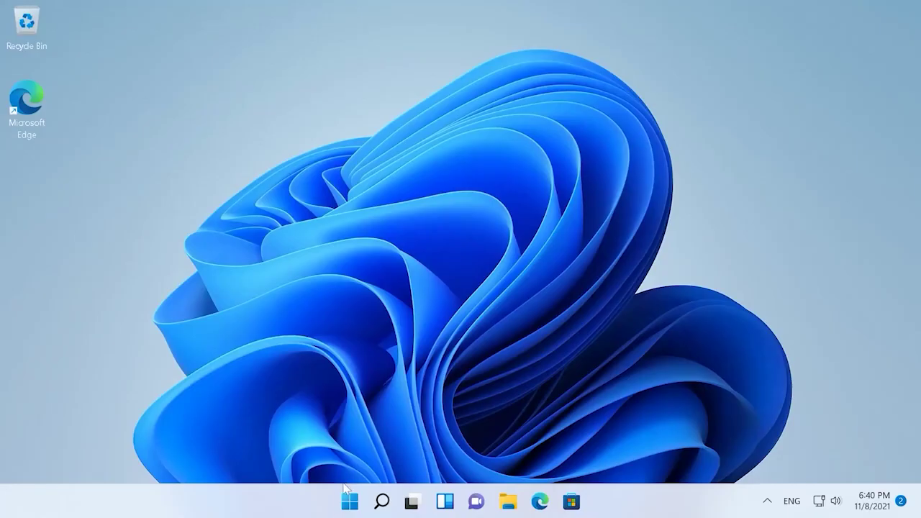
# - Open the About page of the system settings in Windows Settings
pyautogui.click(350, 501)
pyautogui.click(625, 179)
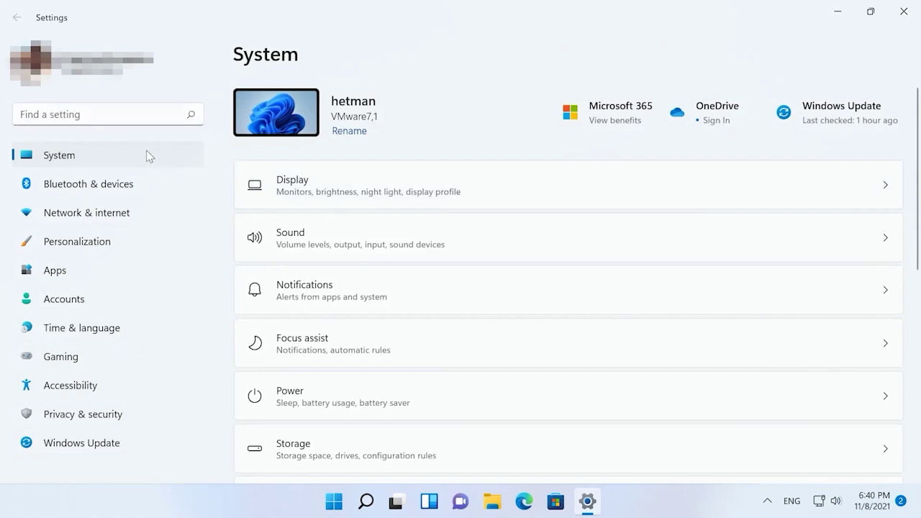
pyautogui.scroll(-6, 472, 280)
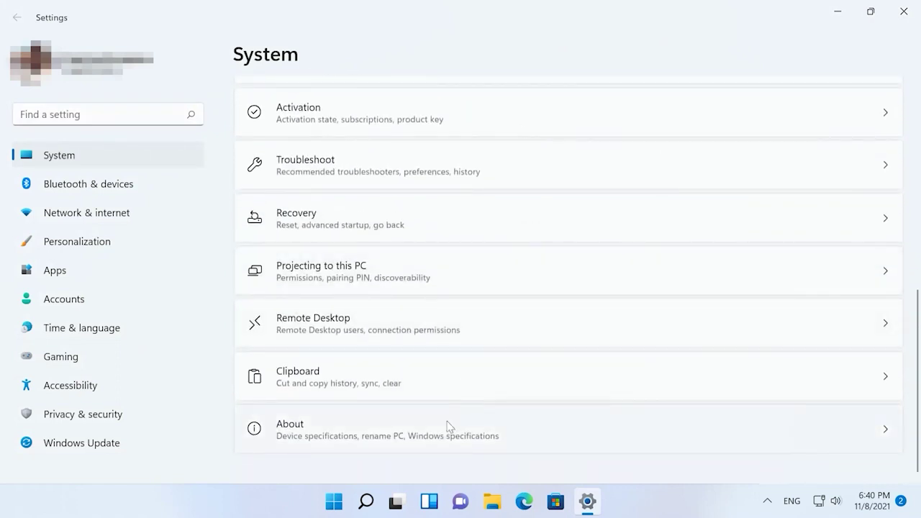
pyautogui.click(448, 426)
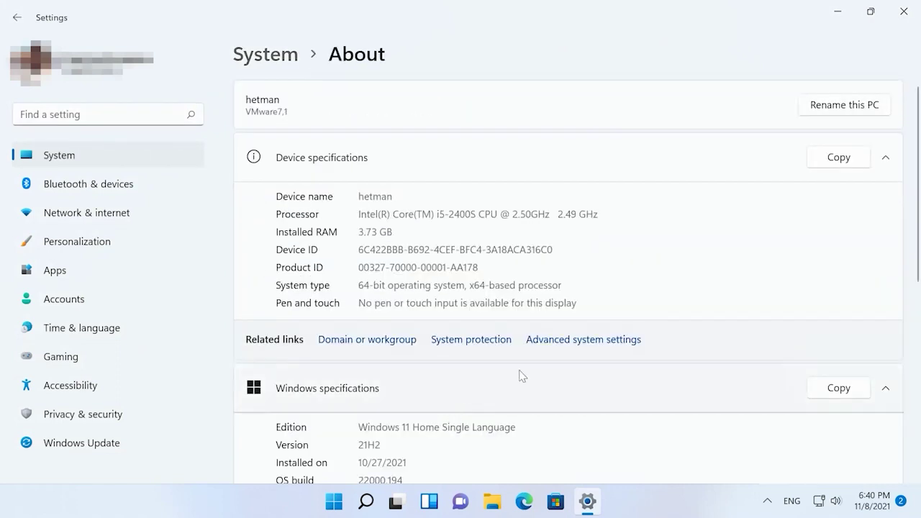
# - Open the Startup and Recovery settings from the advanced system properties
pyautogui.click(573, 344)
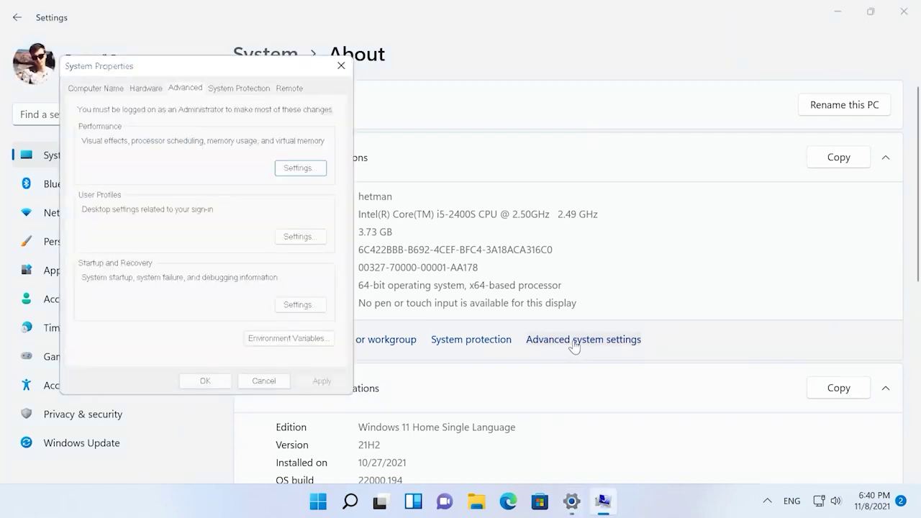
pyautogui.click(305, 306)
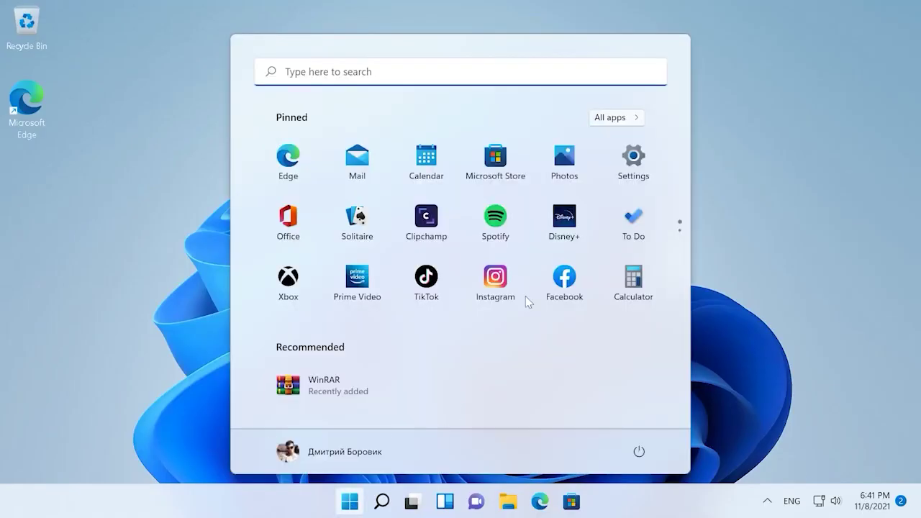
# - Turn on Storage Sense in the system's storage settings and open its cleanup schedule options
pyautogui.click(619, 176)
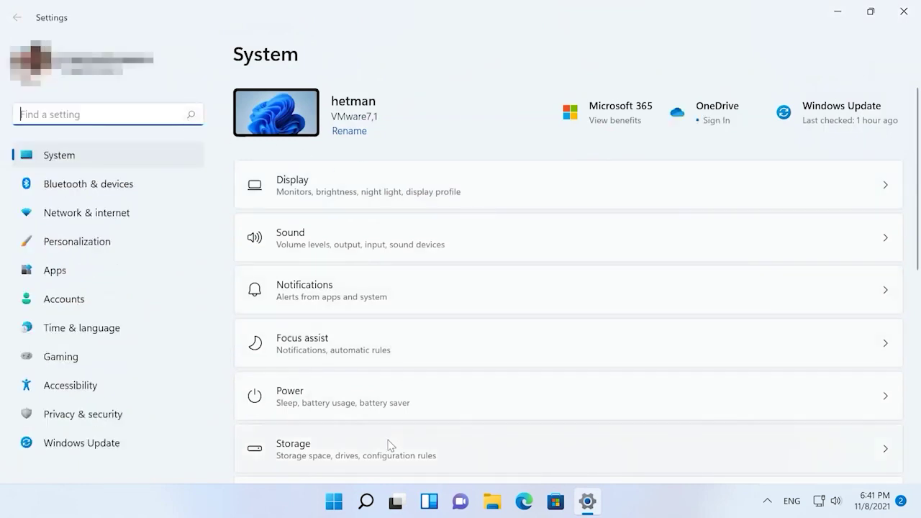
pyautogui.click(389, 445)
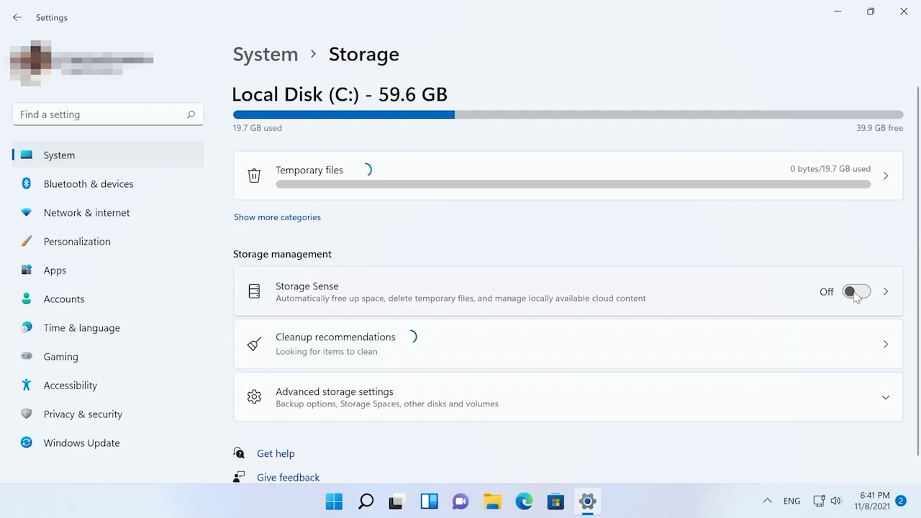
pyautogui.click(896, 298)
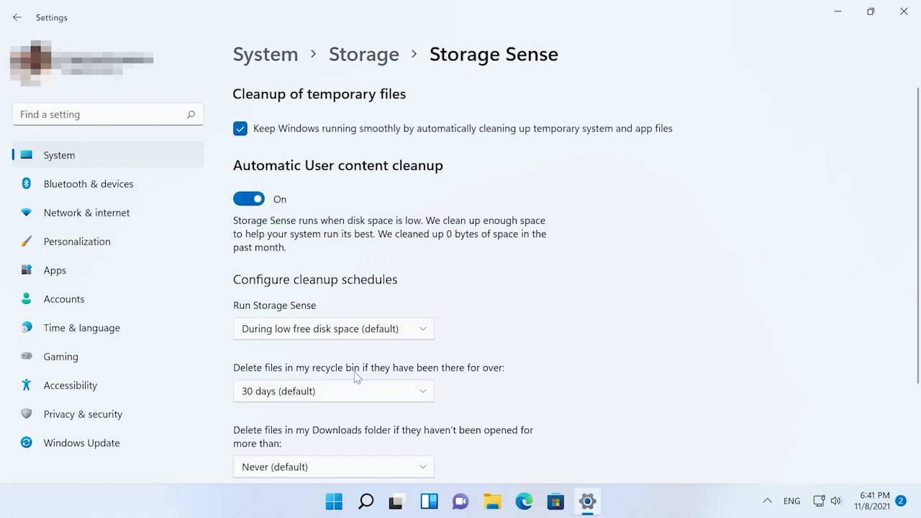
pyautogui.scroll(-3, 356, 377)
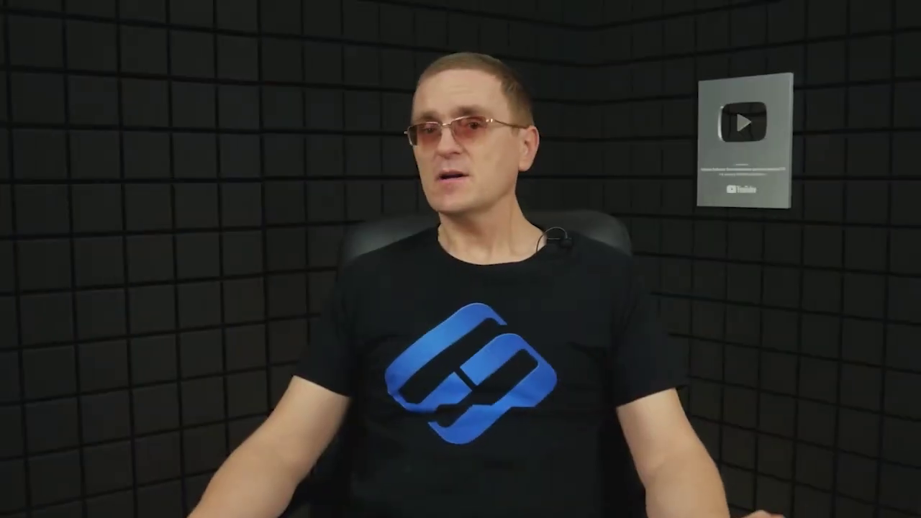